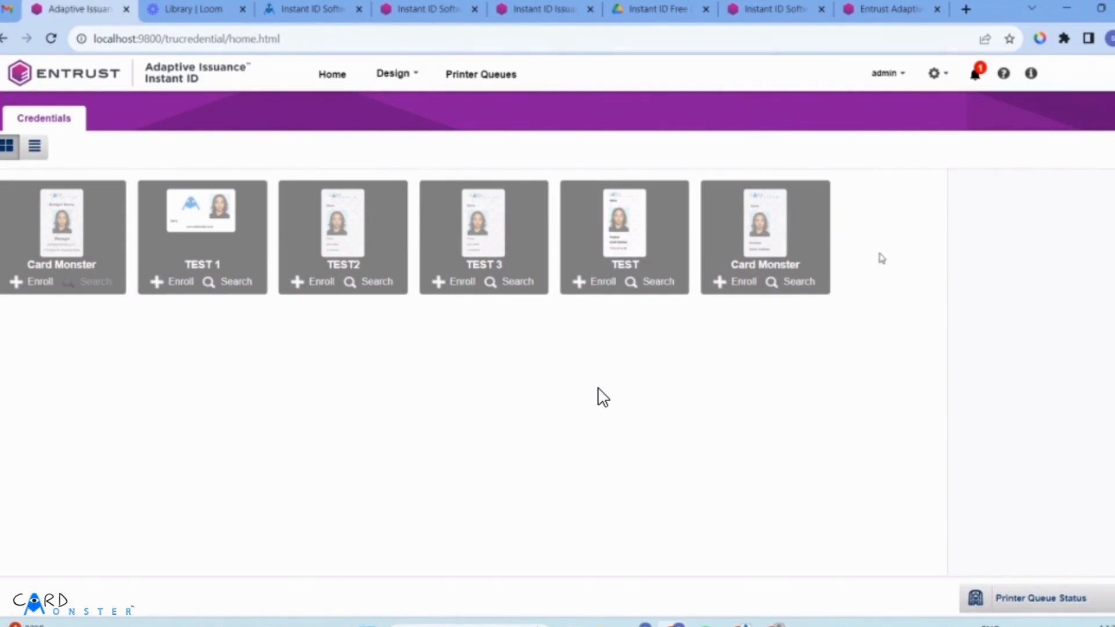
Start an enrollment with the second Card Monster credential after glancing at the Design menu.
click(390, 74)
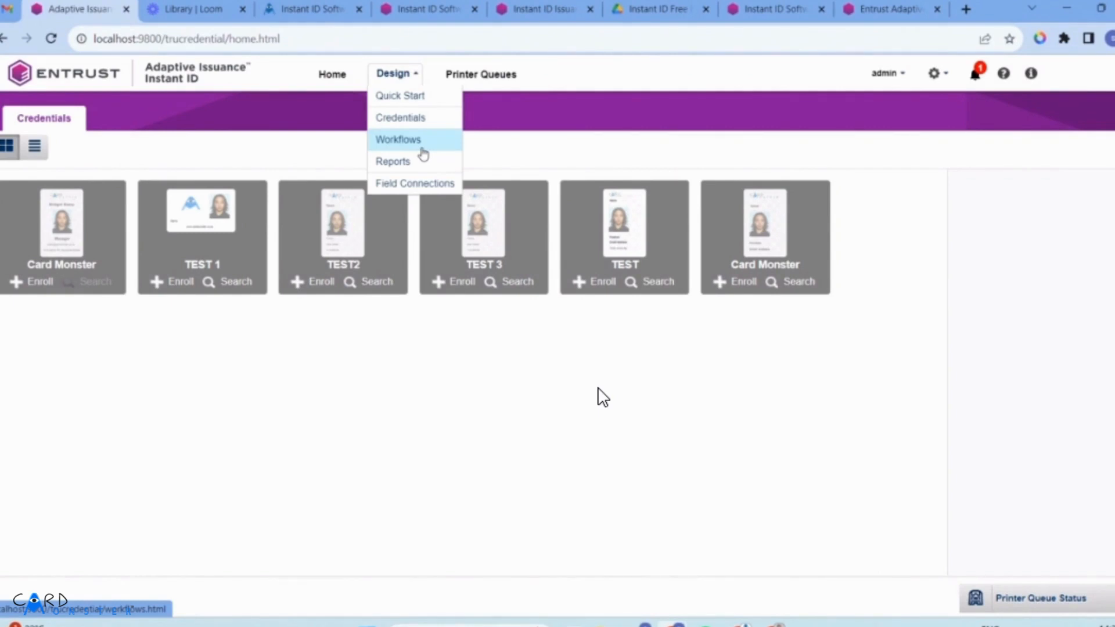
click(414, 237)
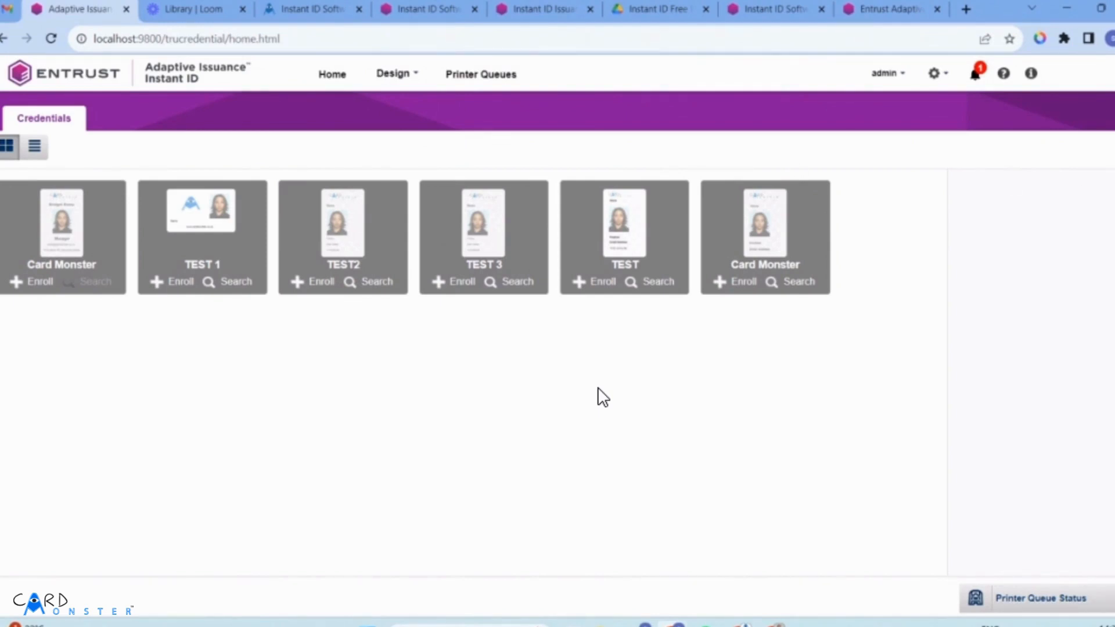
click(731, 283)
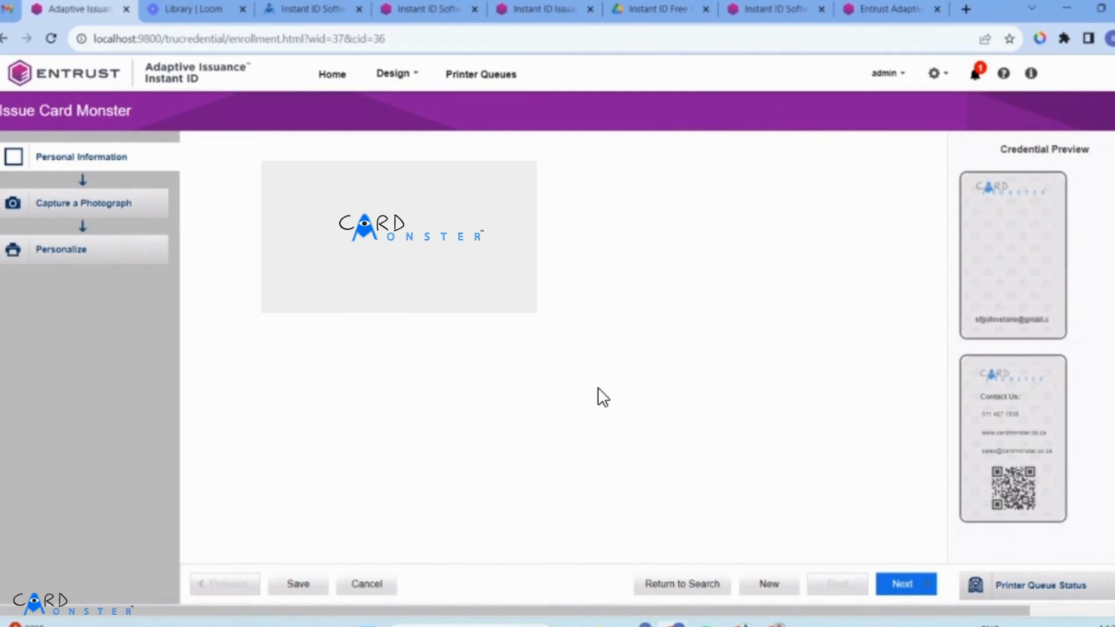
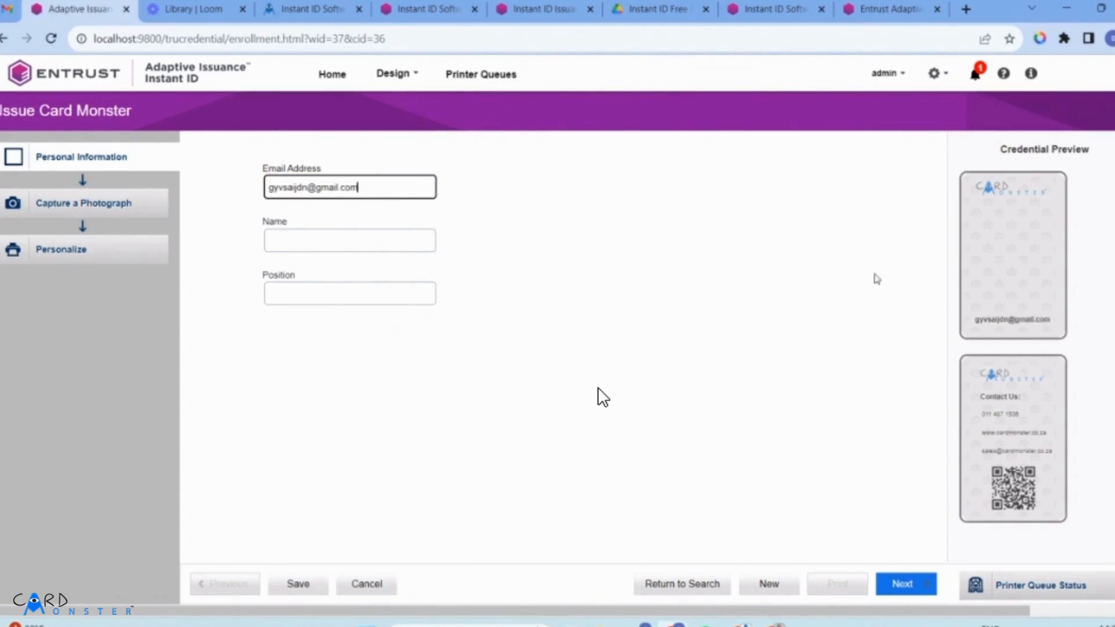
Fill the Card Monster enrollment with a sample e-mail, name and position, reach the photo step, then go Home.
click(350, 247)
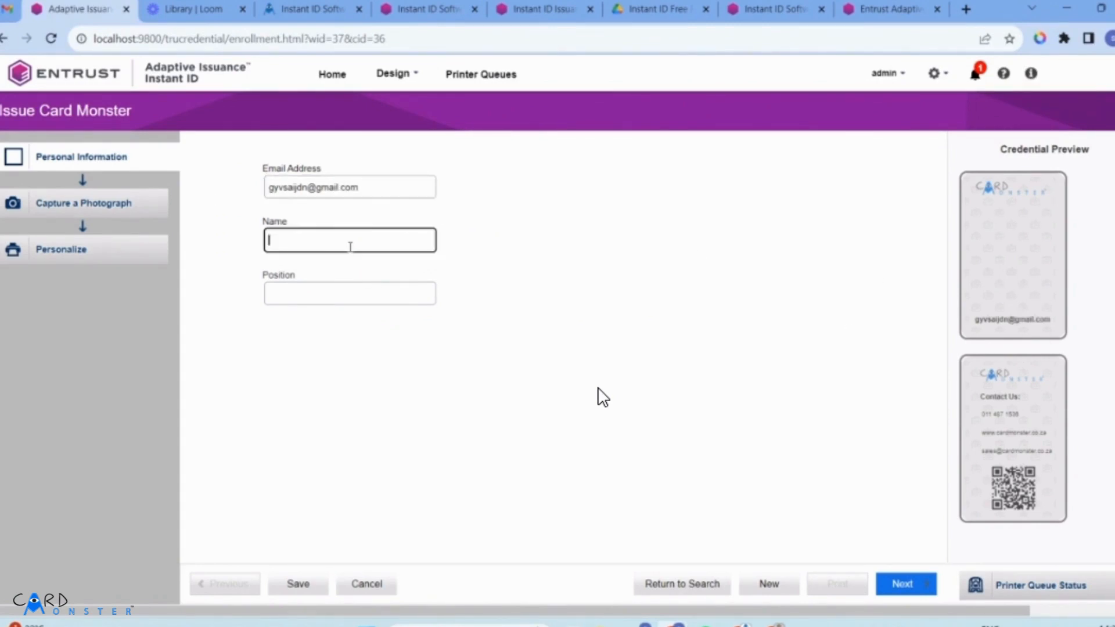
text(denijwQM)
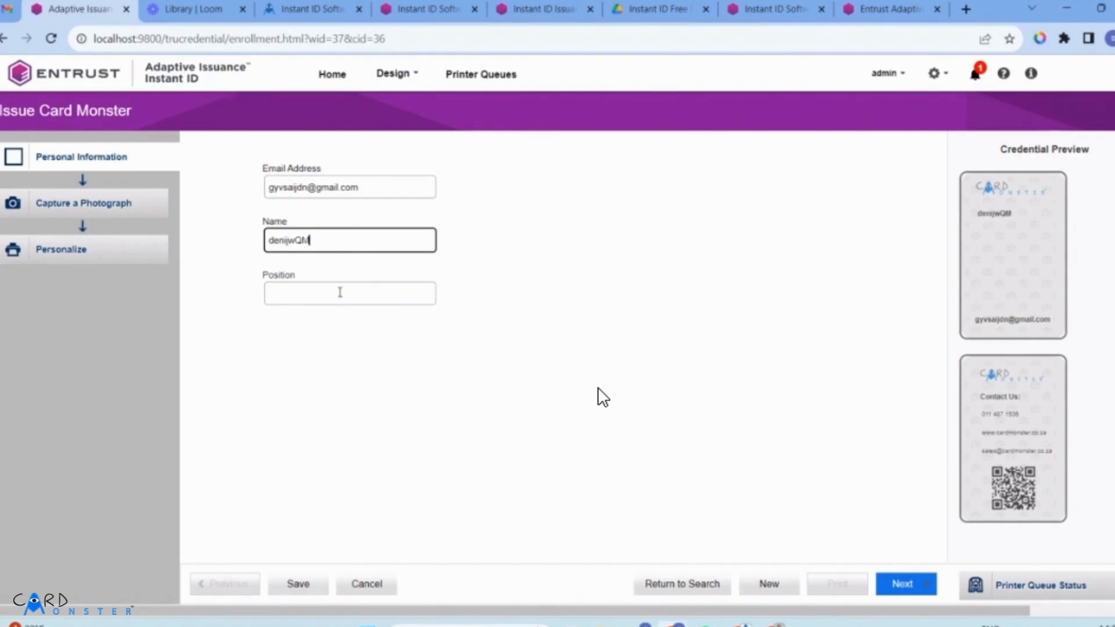
click(340, 292)
text(SKNCIJOWDKSU)
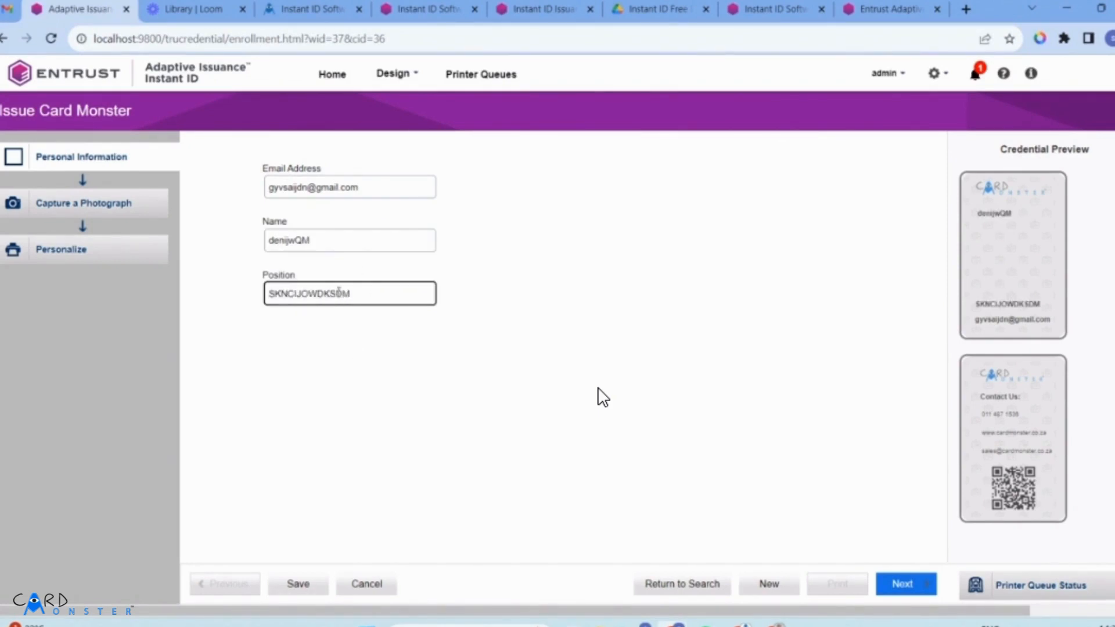
click(118, 214)
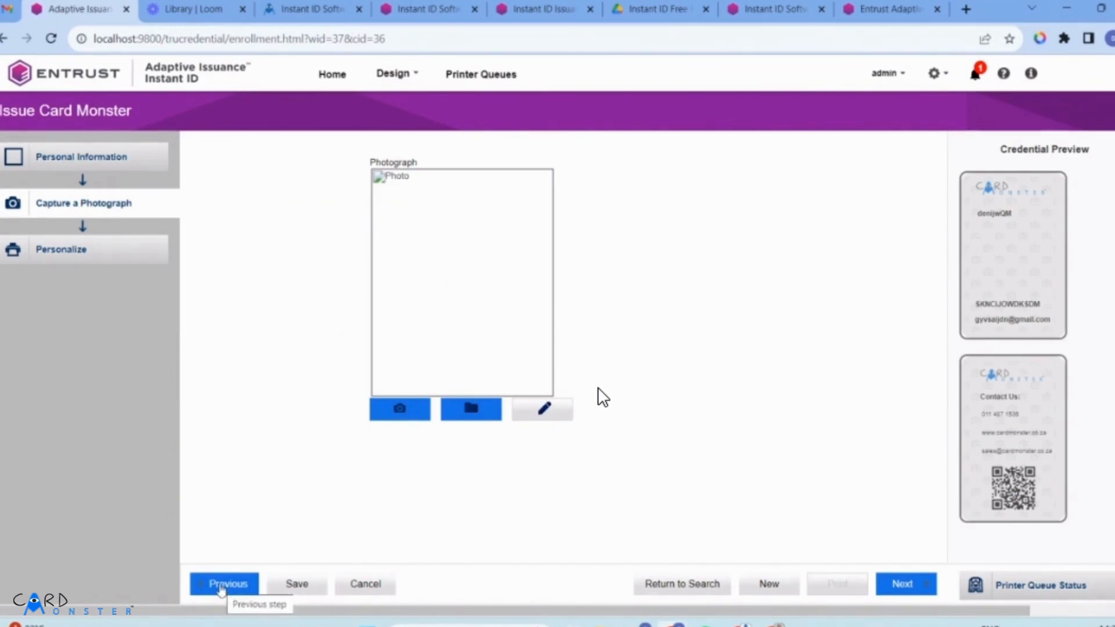
click(332, 74)
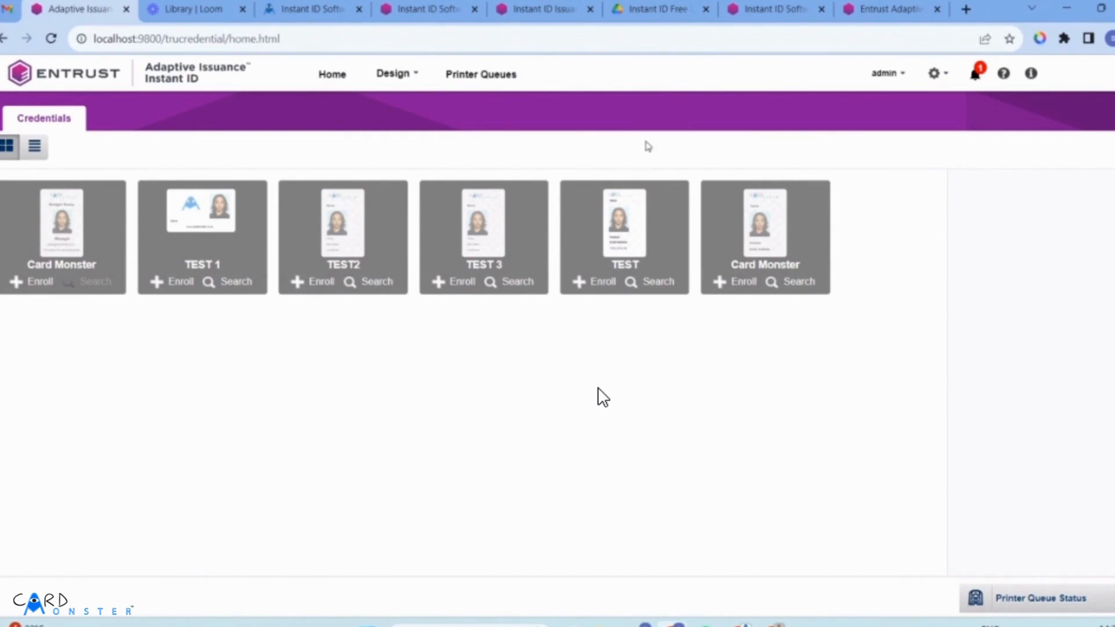
click(399, 81)
Open Card Monster Workflow for editing and review its Personal Information, Photograph and Print Card steps.
click(403, 140)
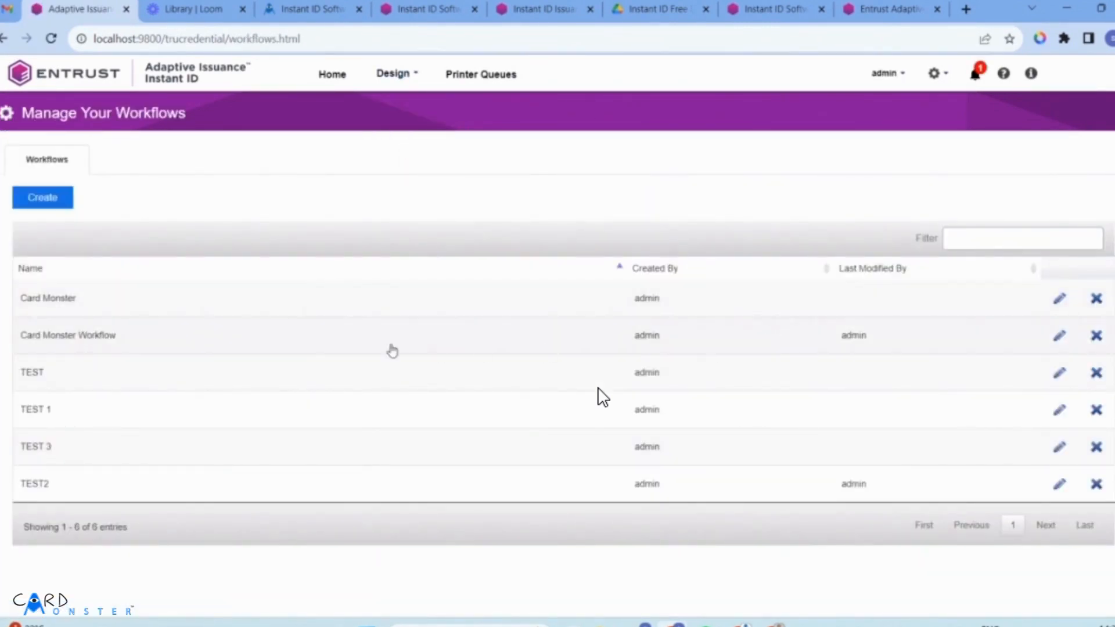
click(1058, 336)
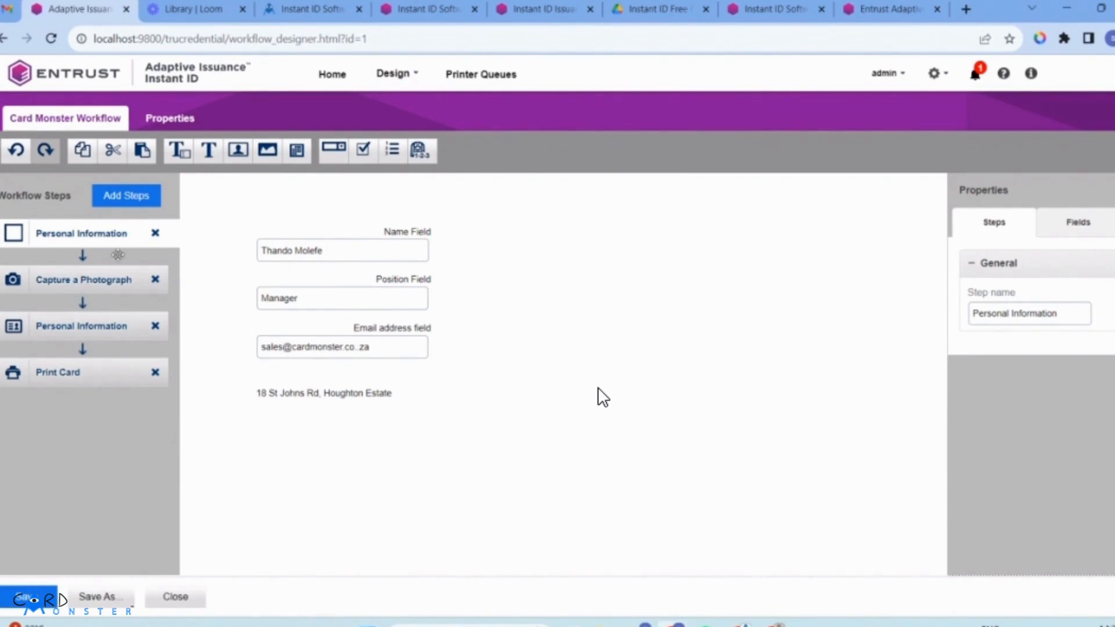
click(84, 281)
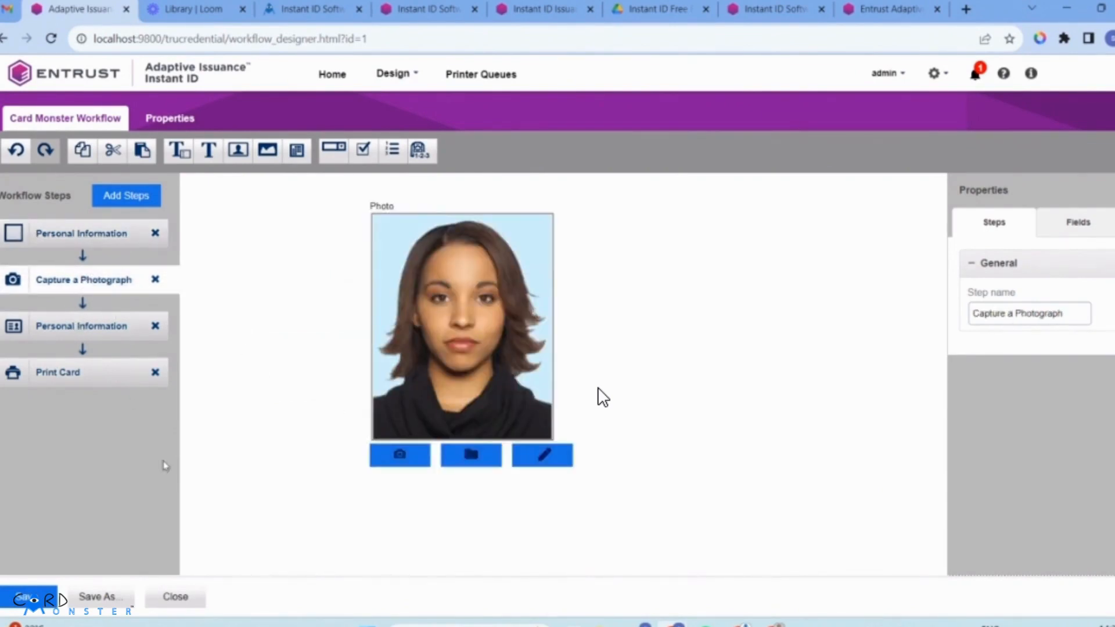
click(80, 335)
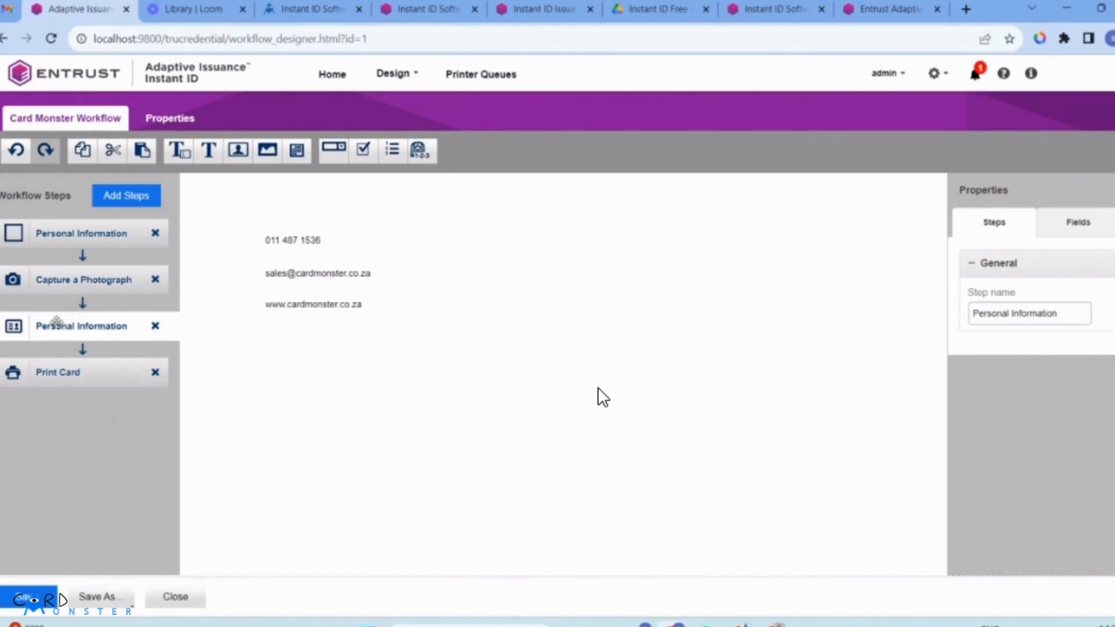
click(73, 377)
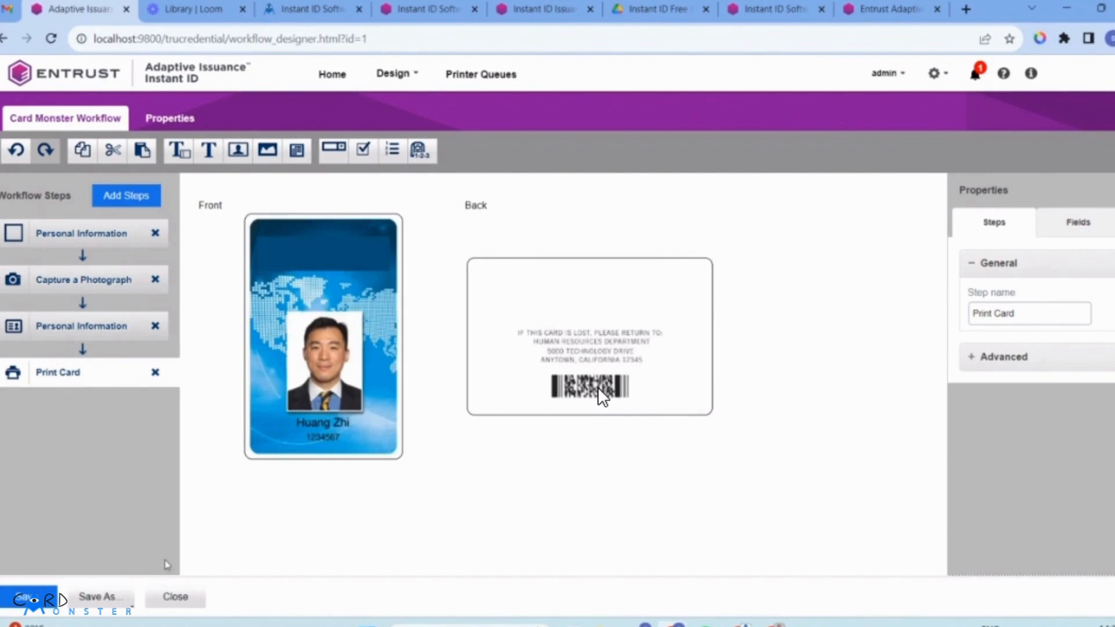
click(91, 235)
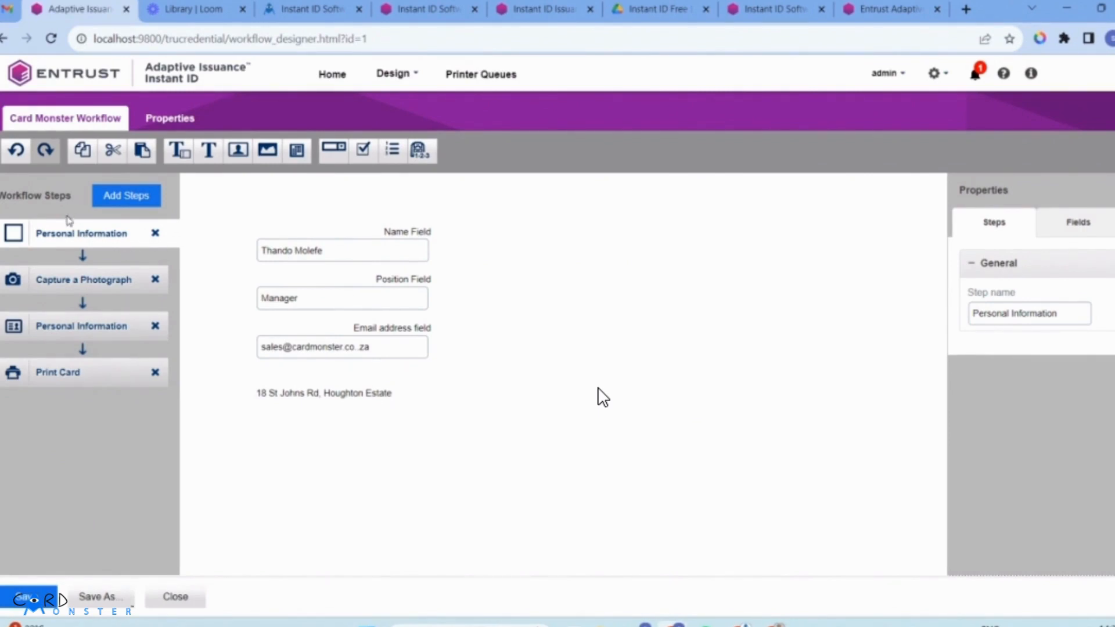
click(395, 73)
On Field Connections, keep Card Monster Design, switch the workflow to Card Monster and save the changes.
click(406, 183)
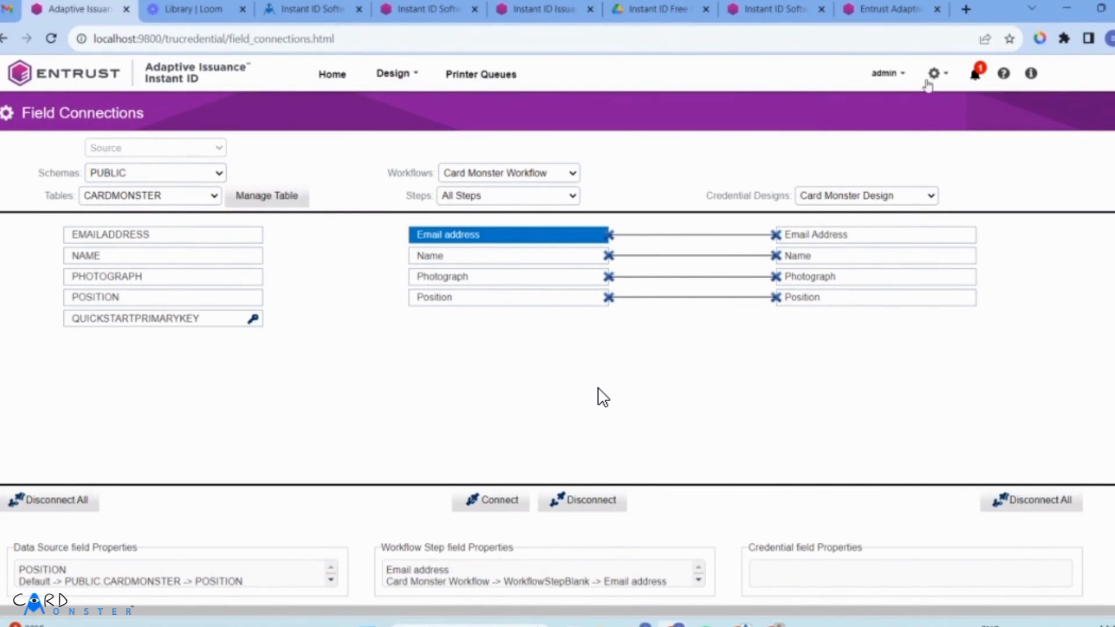
click(895, 74)
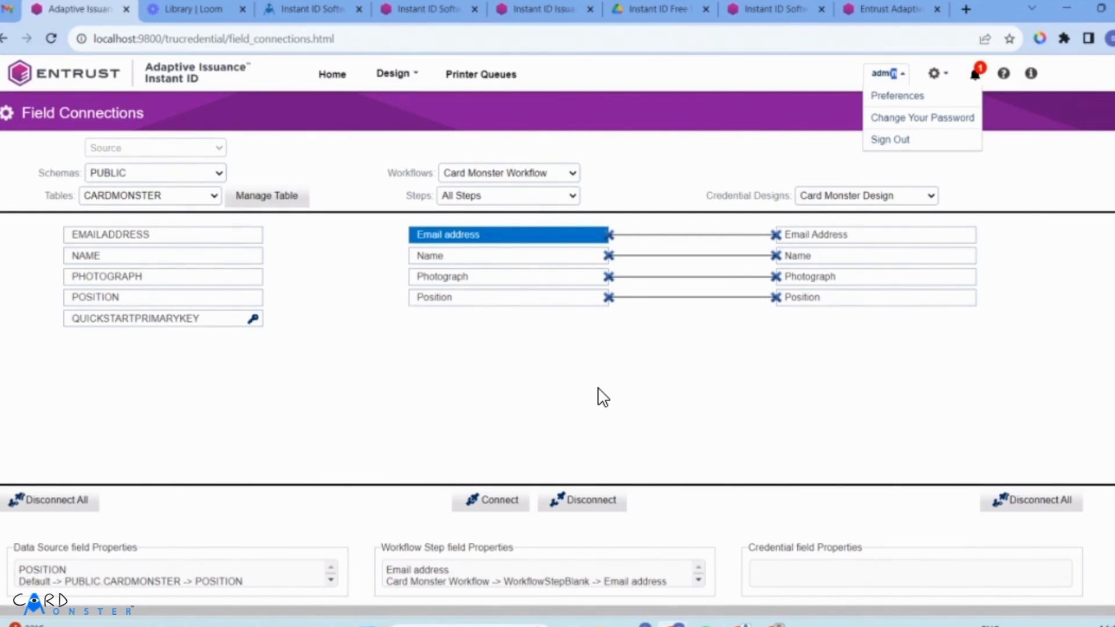
click(898, 197)
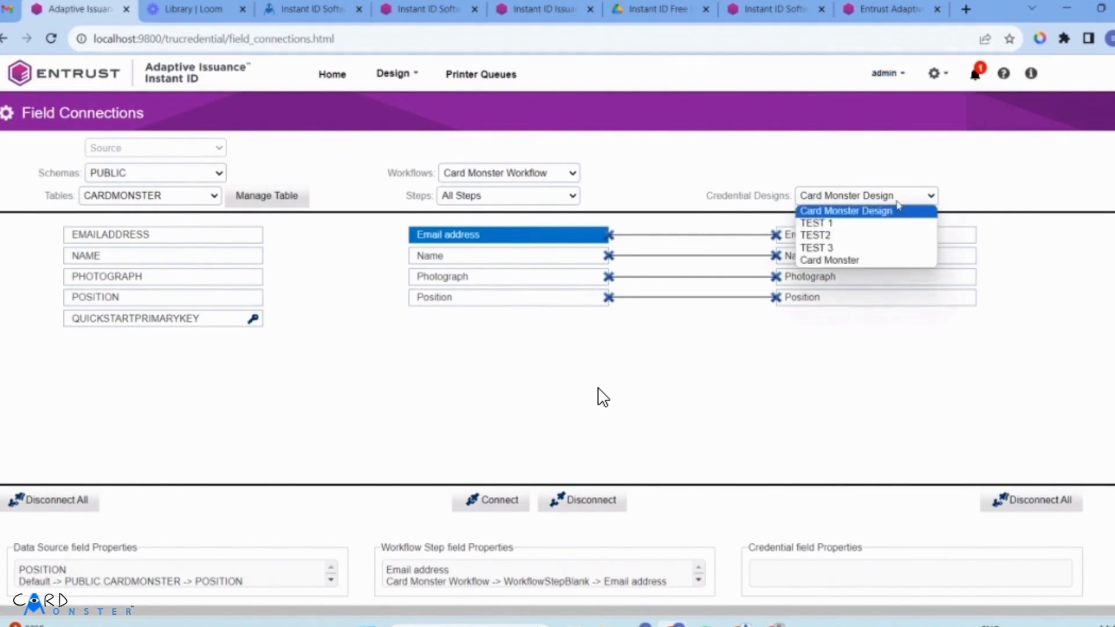
click(888, 212)
click(522, 174)
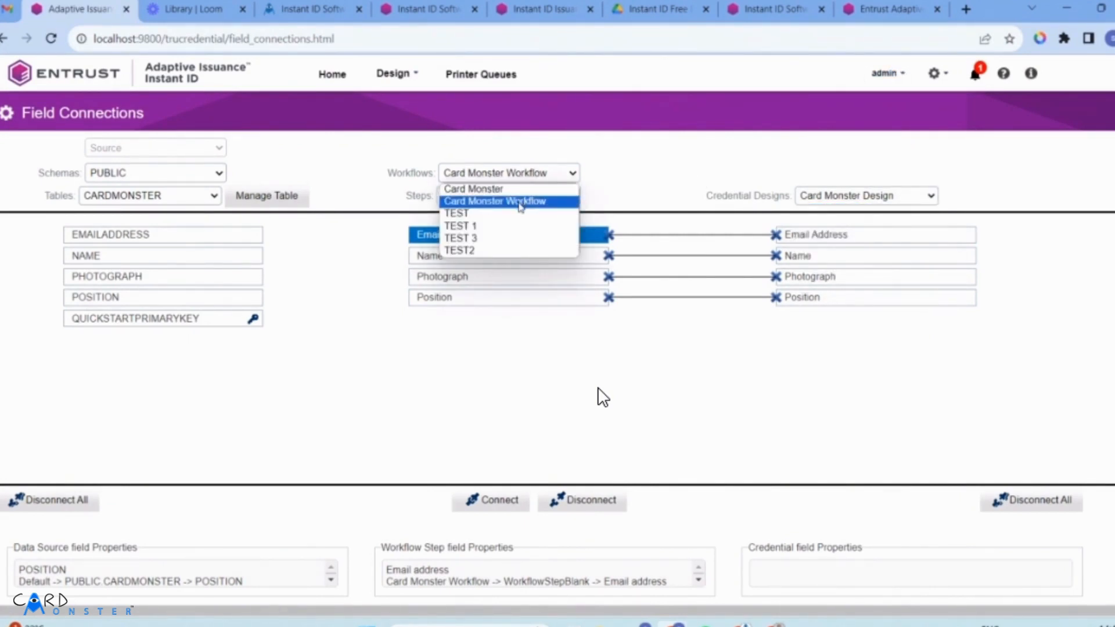
click(519, 202)
click(538, 173)
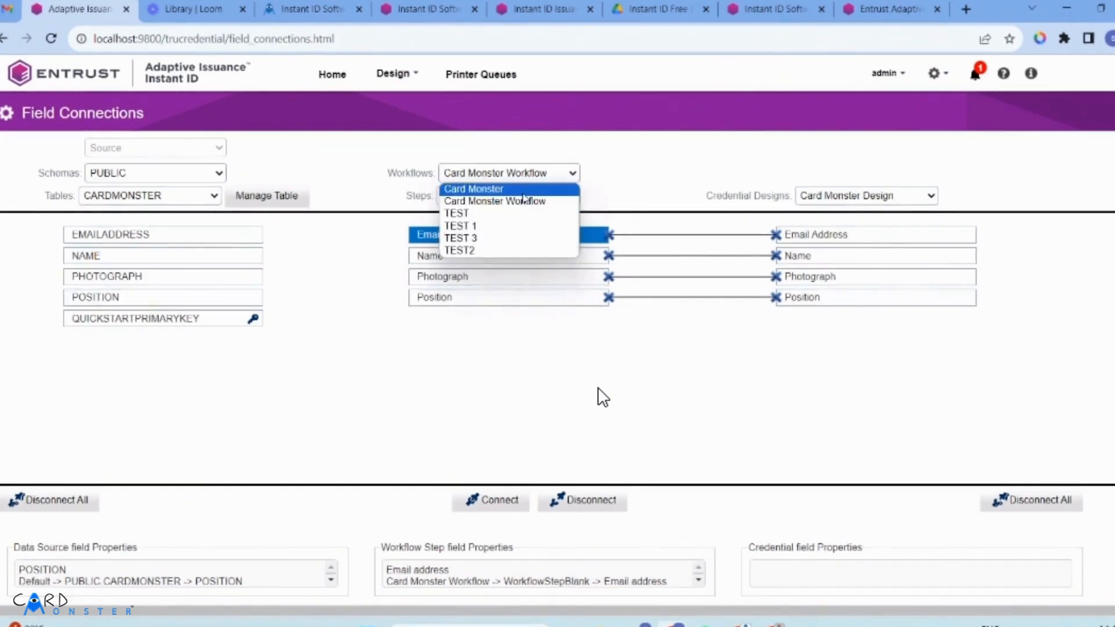
click(522, 186)
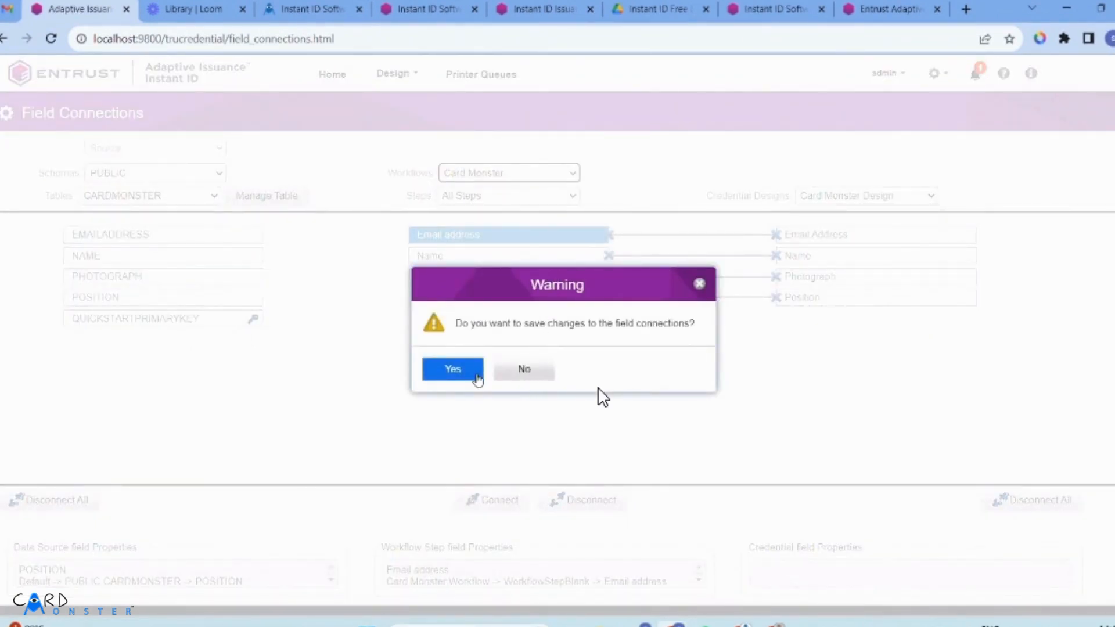
click(473, 375)
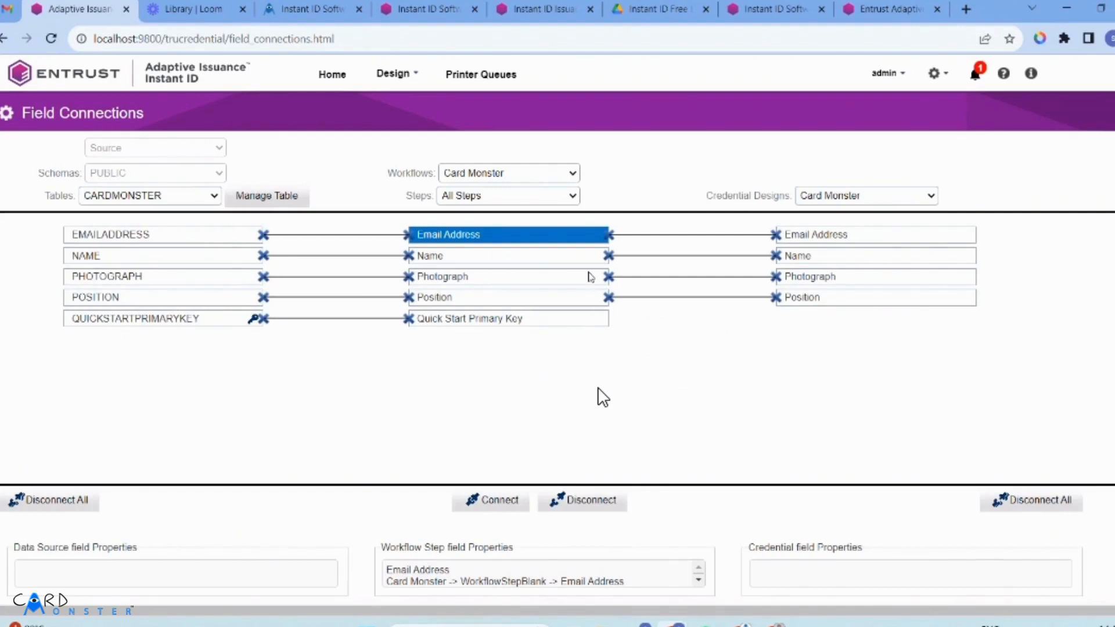
Keep Card Monster as the workflow and return to the credentials home page.
click(553, 178)
click(537, 190)
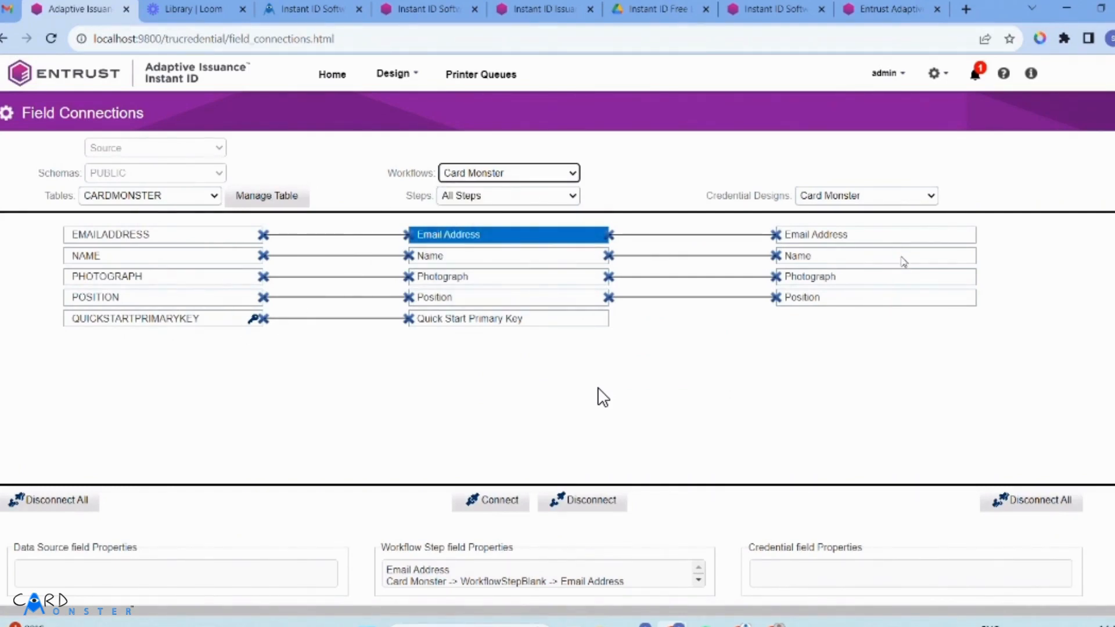
click(477, 171)
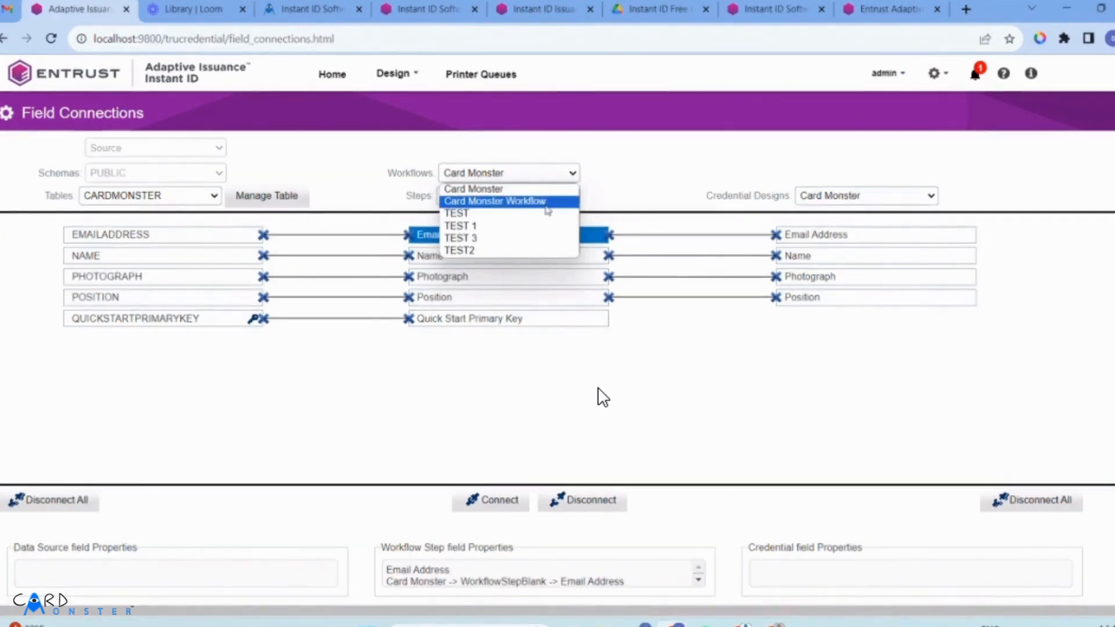
click(518, 189)
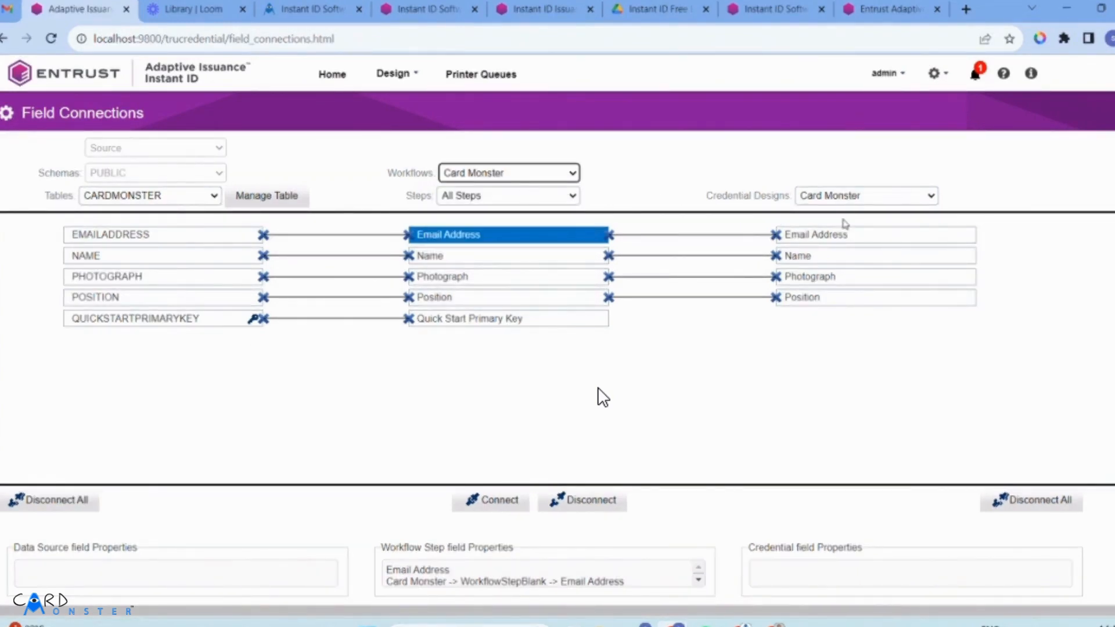
scroll(522, 499, down, 1)
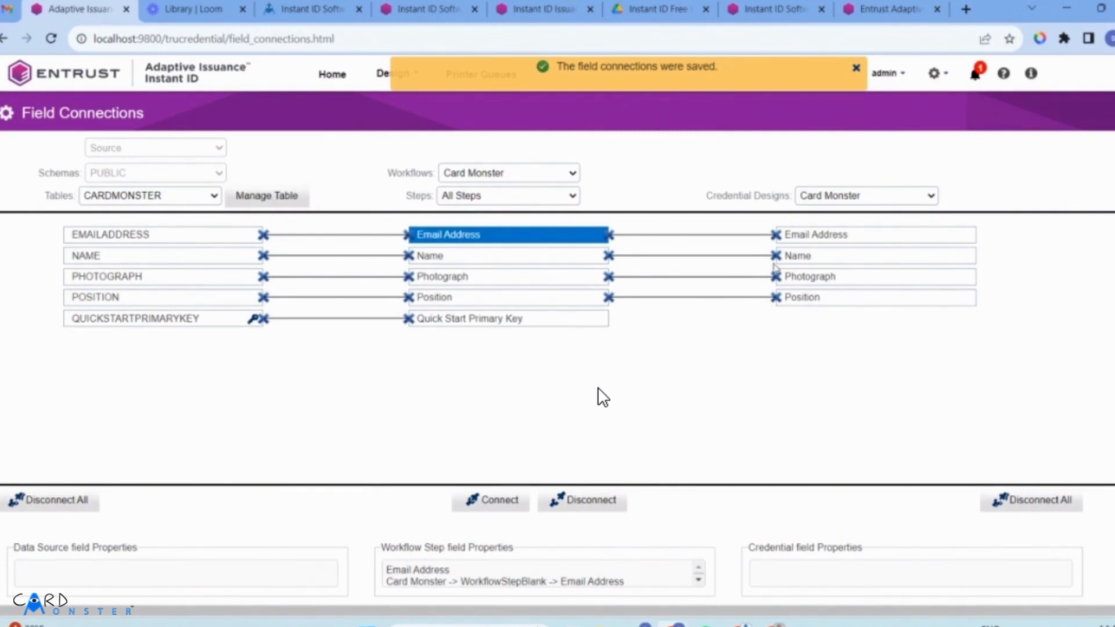
click(325, 85)
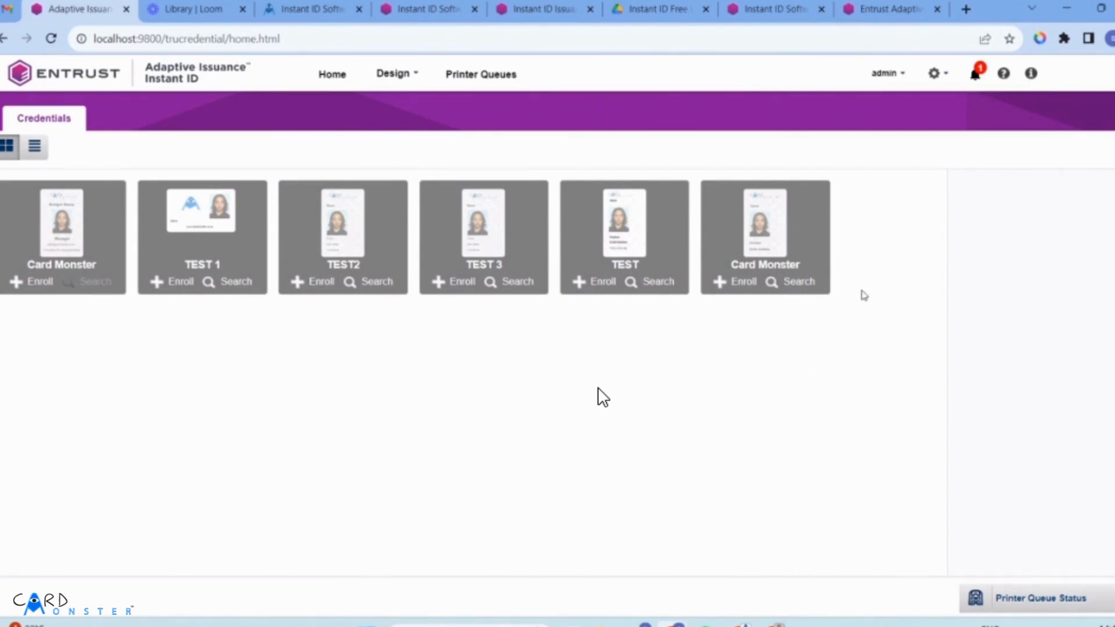
Open Application Settings to check import size 10 Mb, port 9800 and session time-out 15.
scroll(866, 185, down, 1)
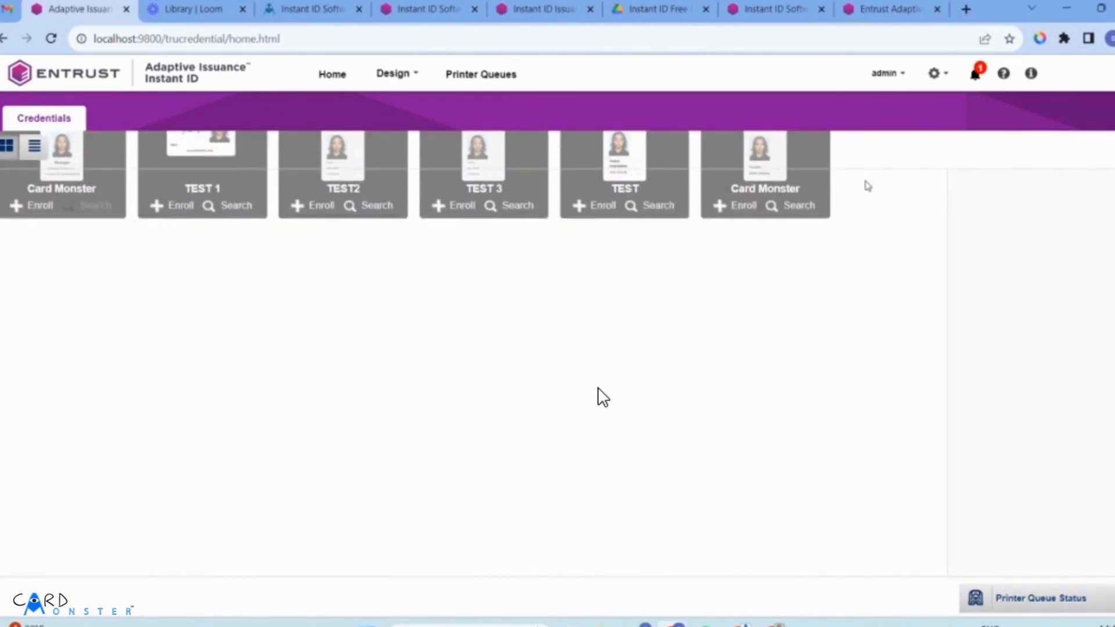
scroll(893, 233, up, 1)
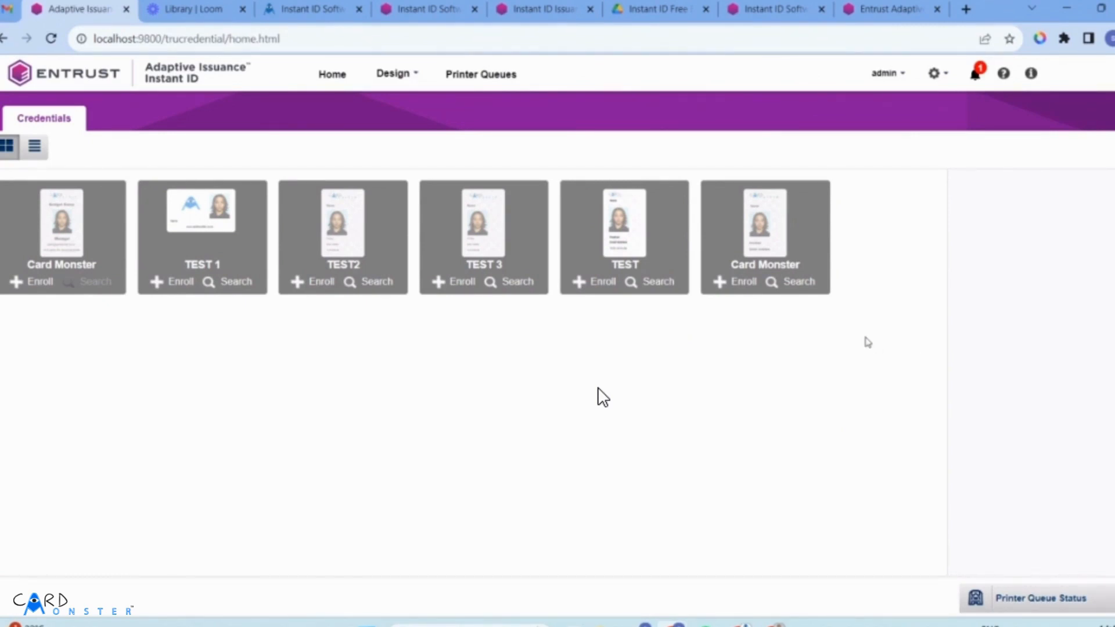
click(940, 76)
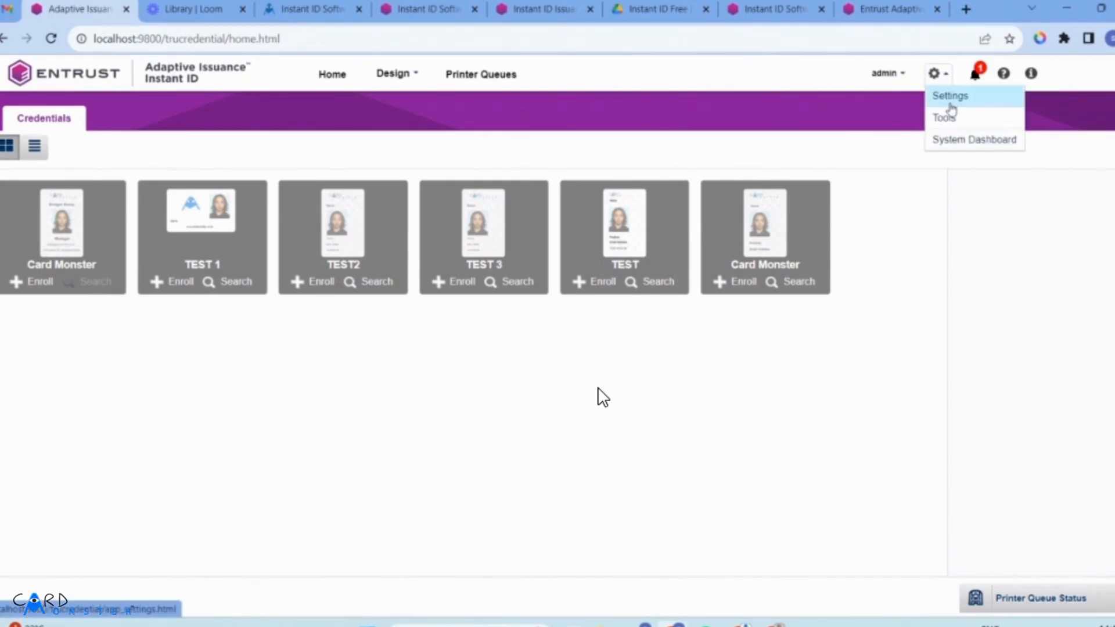
click(950, 104)
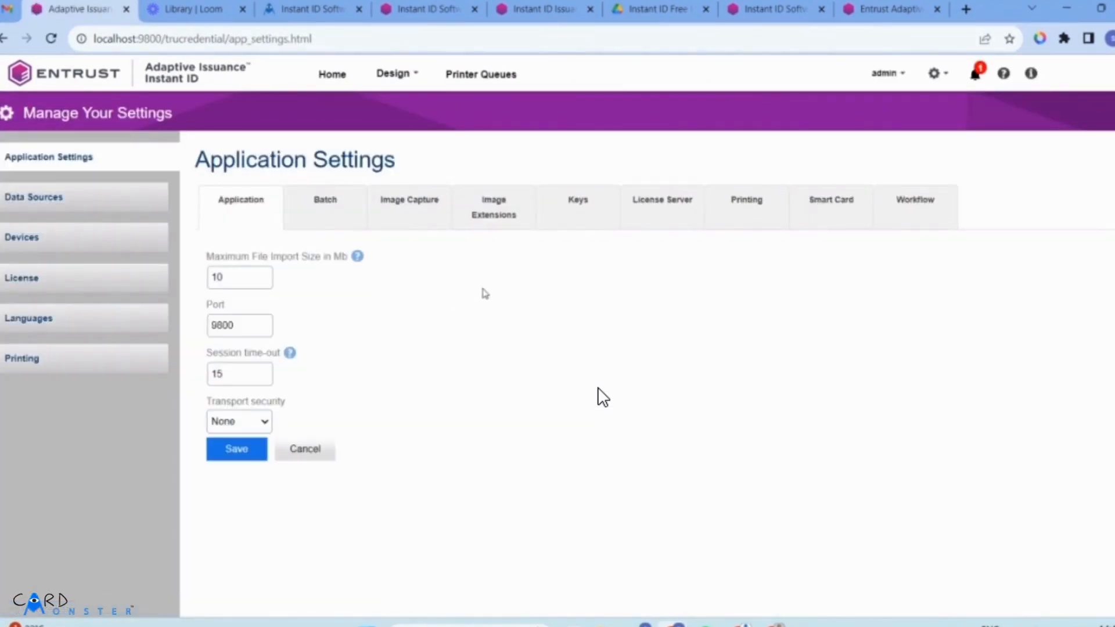
click(932, 81)
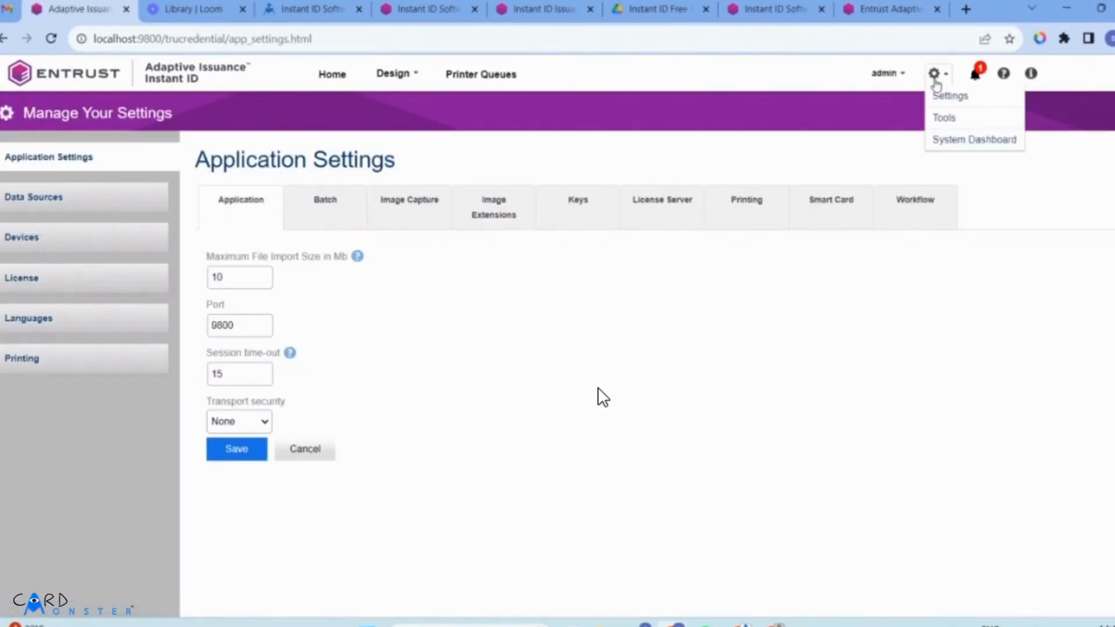
Go to the Records import and export tools and create a new import configuration.
click(949, 119)
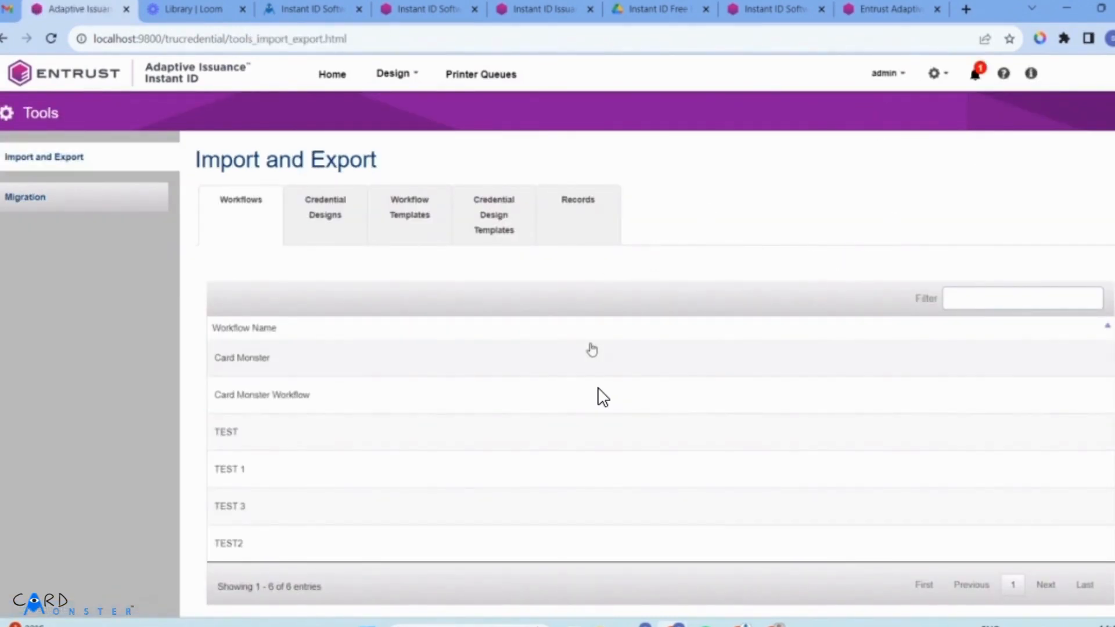
click(572, 243)
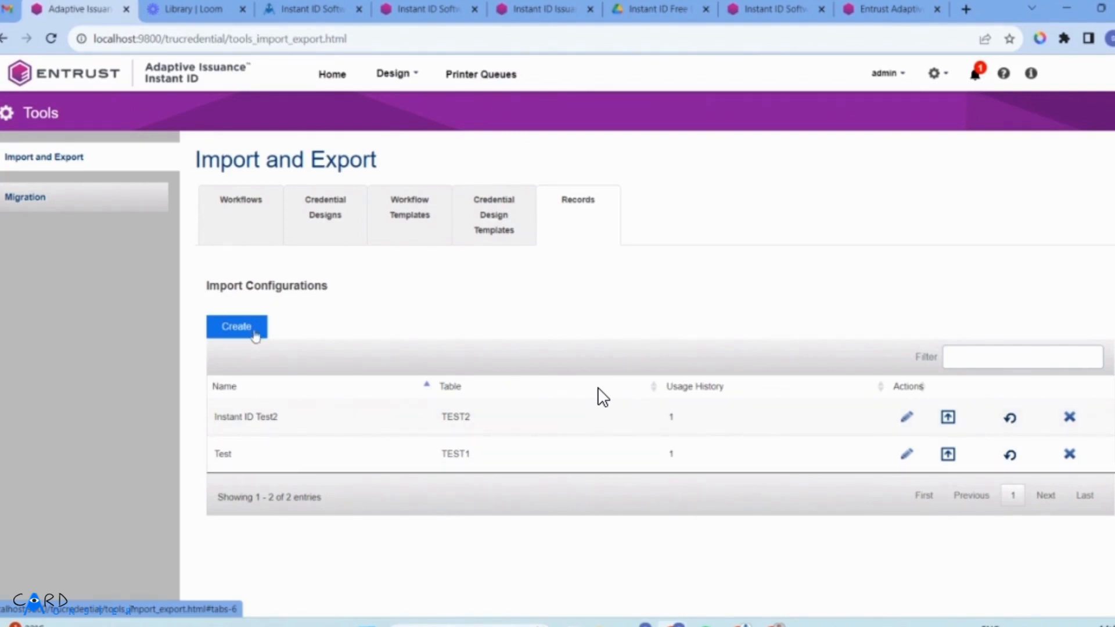
click(251, 329)
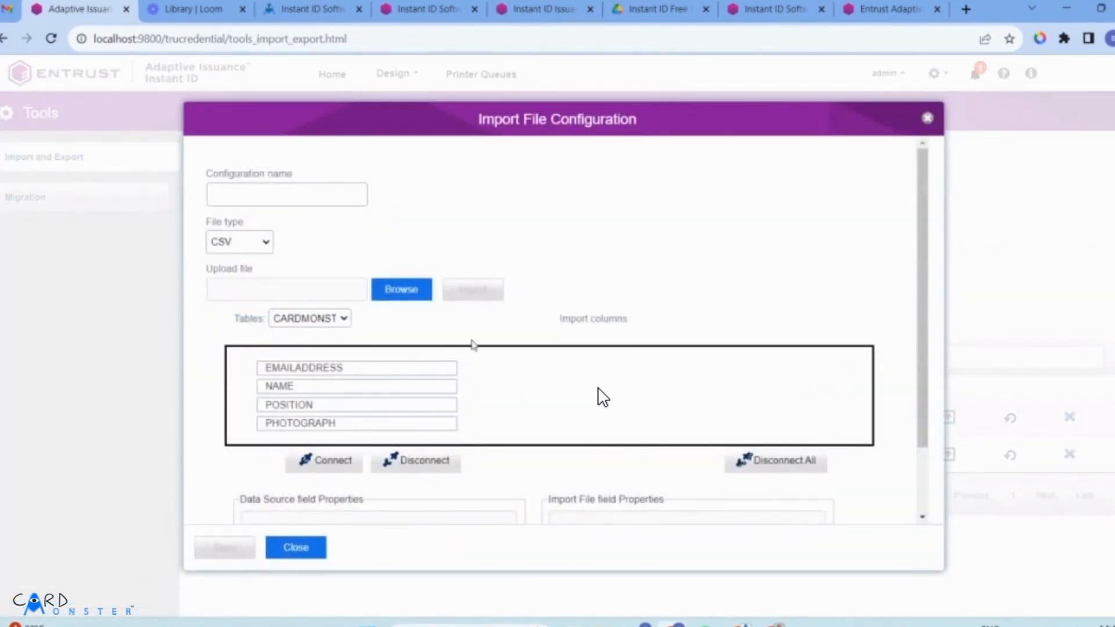
Target the CARDMONSTER table with CSV file type and begin naming the configuration.
click(342, 321)
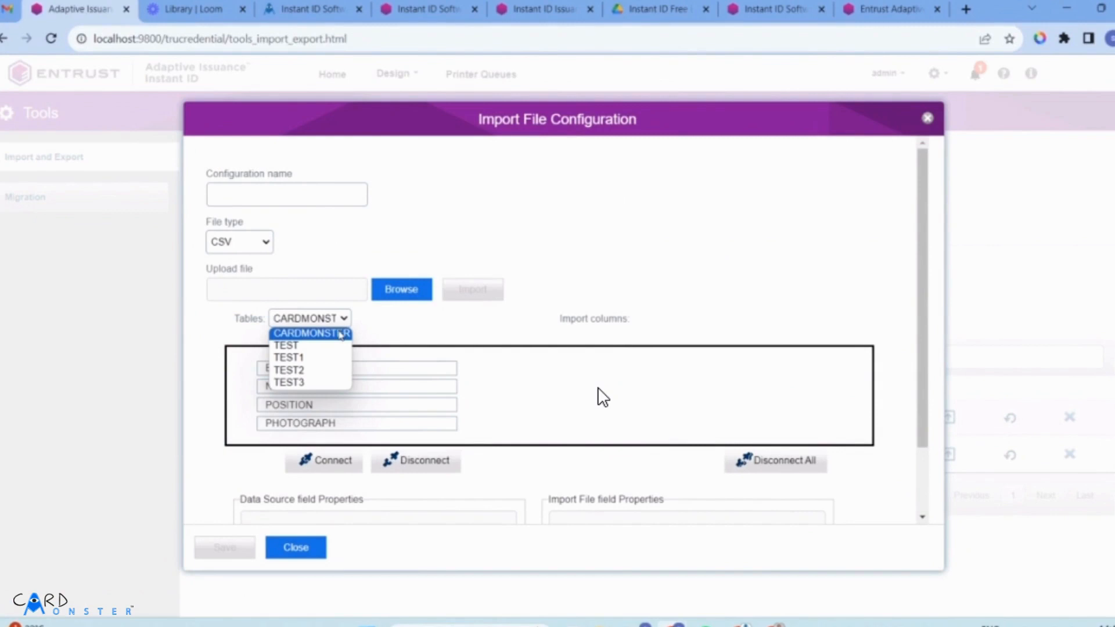
click(340, 335)
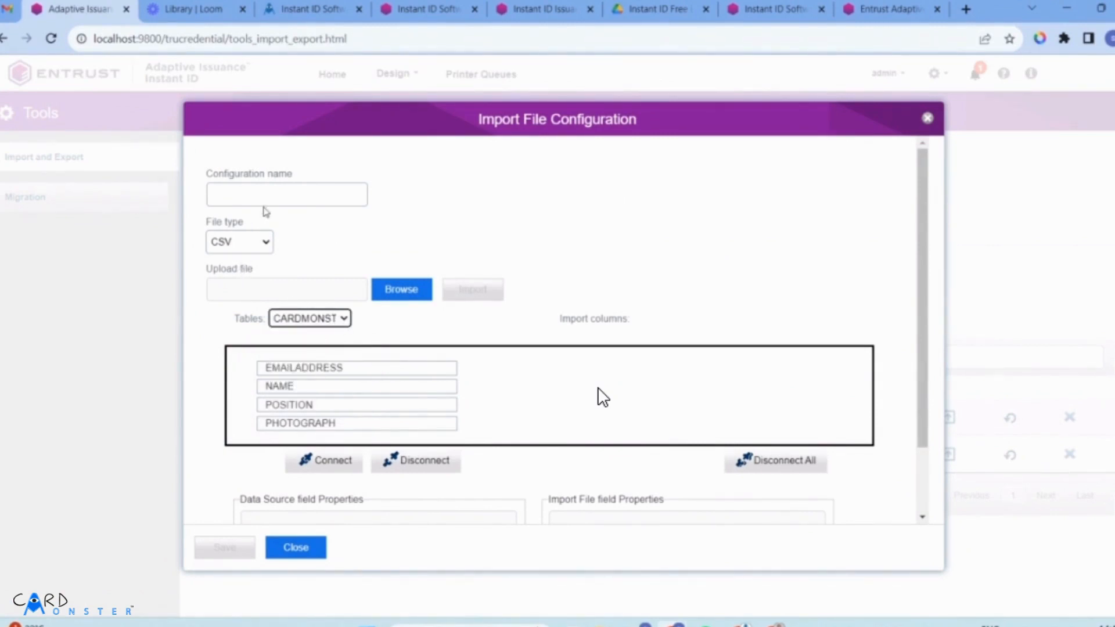
click(261, 197)
text(cAR)
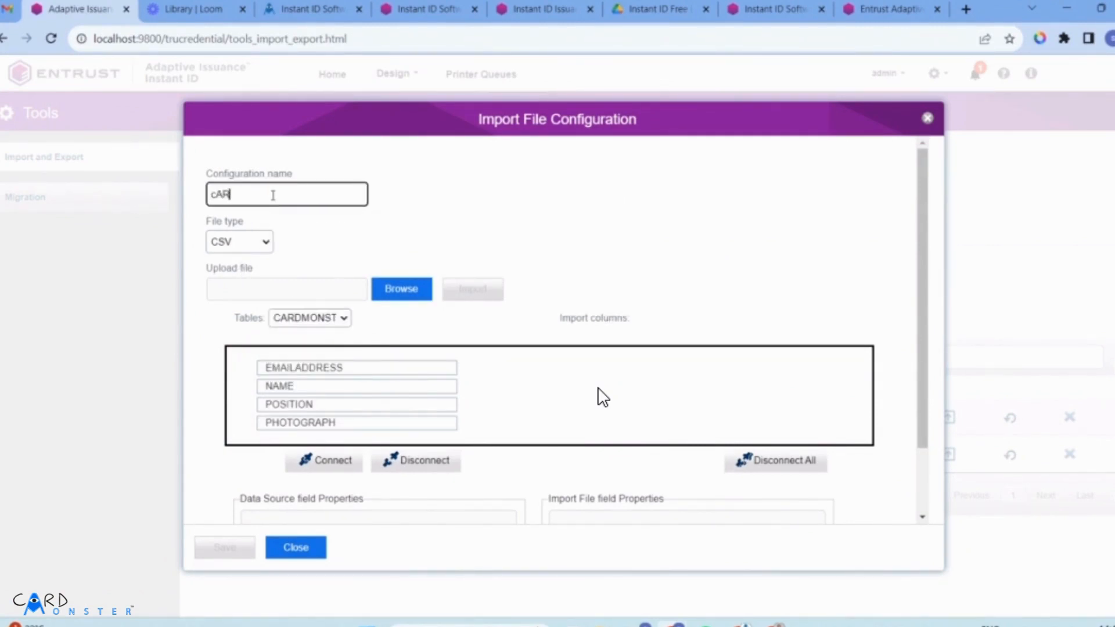
key(BackSpace)
key(BackSpace)
key(BackSpace)
key(BackSpace)
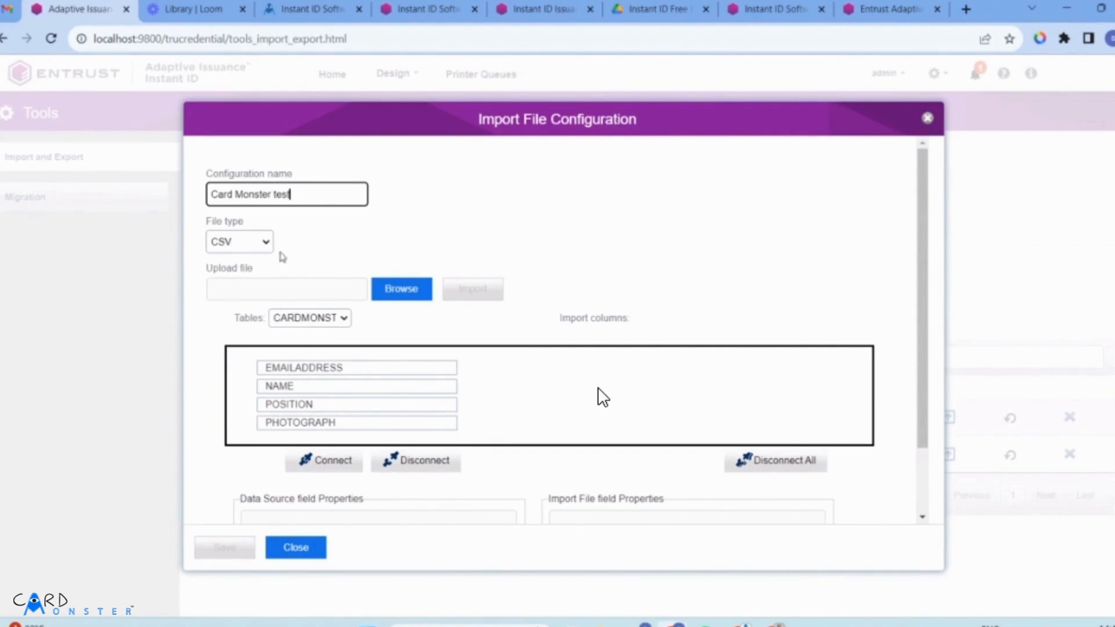
click(247, 249)
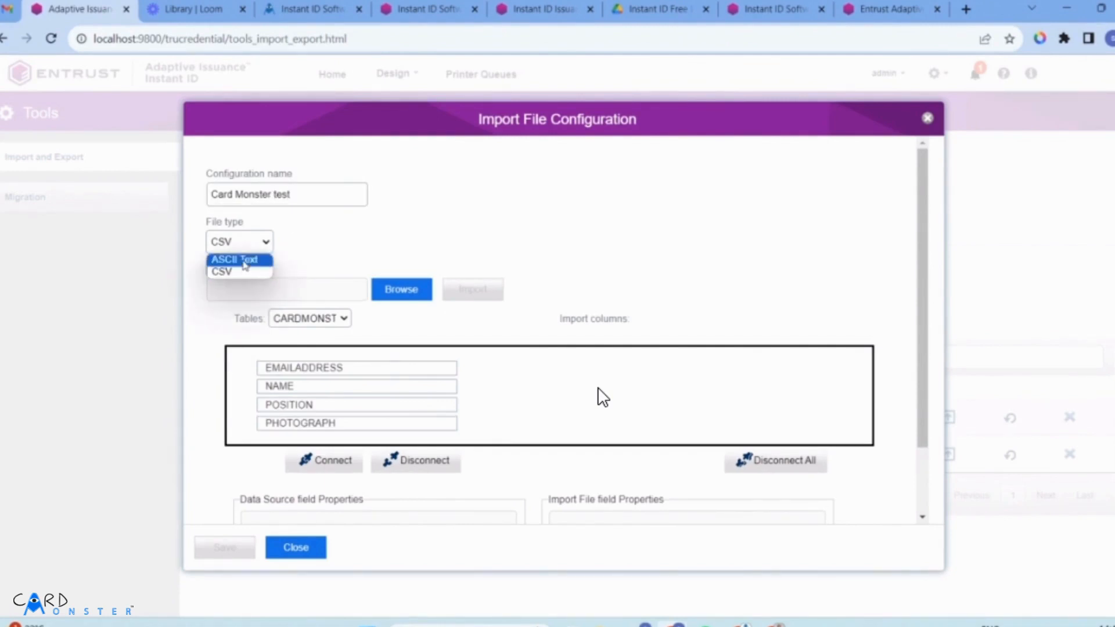
click(247, 271)
Choose Instant ID test - Sheet1.csv as the file to upload.
click(380, 297)
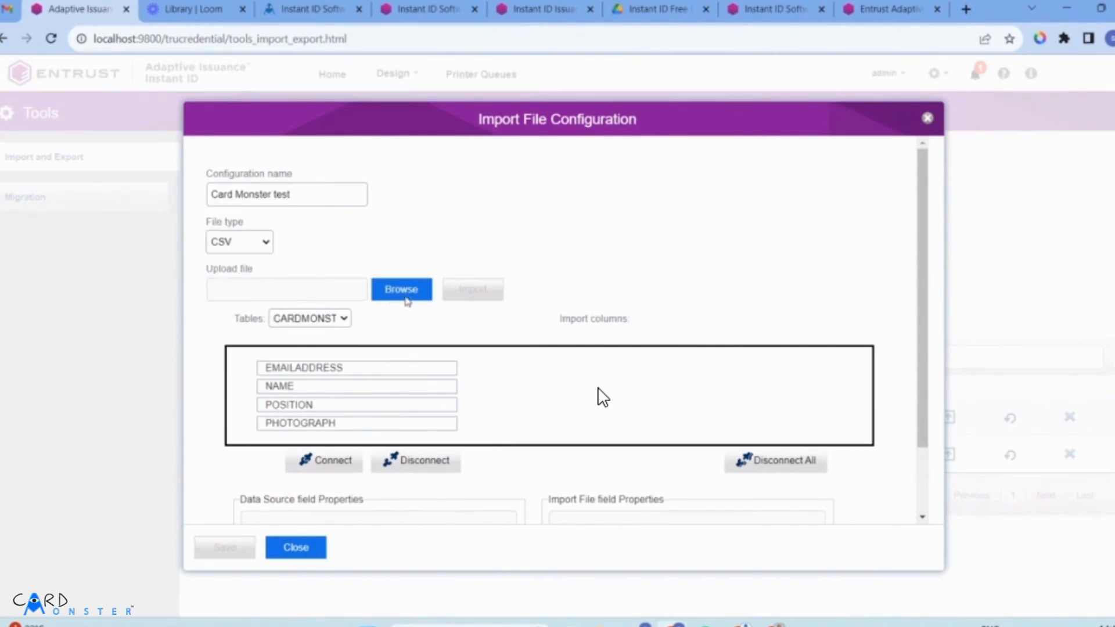
scroll(258, 227, down, 10)
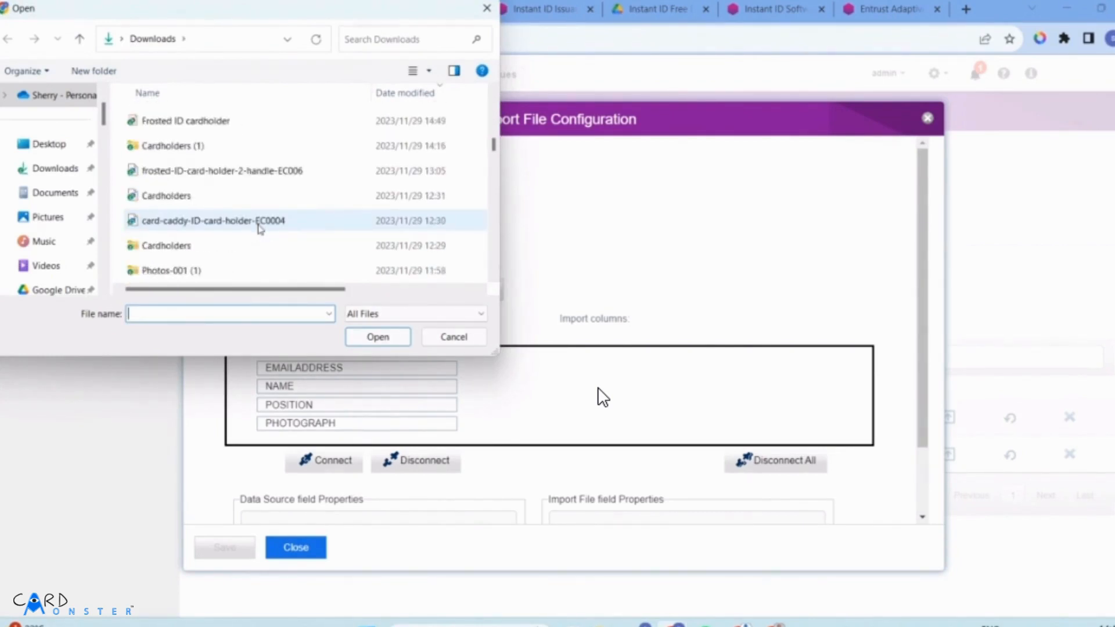
scroll(258, 227, up, 3)
scroll(258, 227, down, 5)
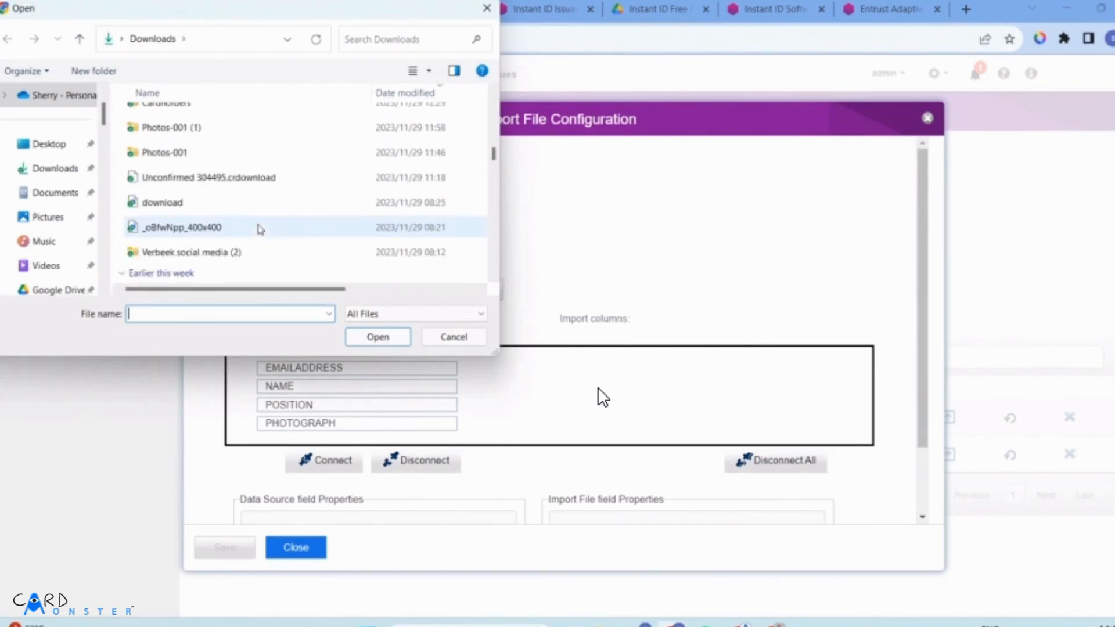
scroll(259, 228, down, 3)
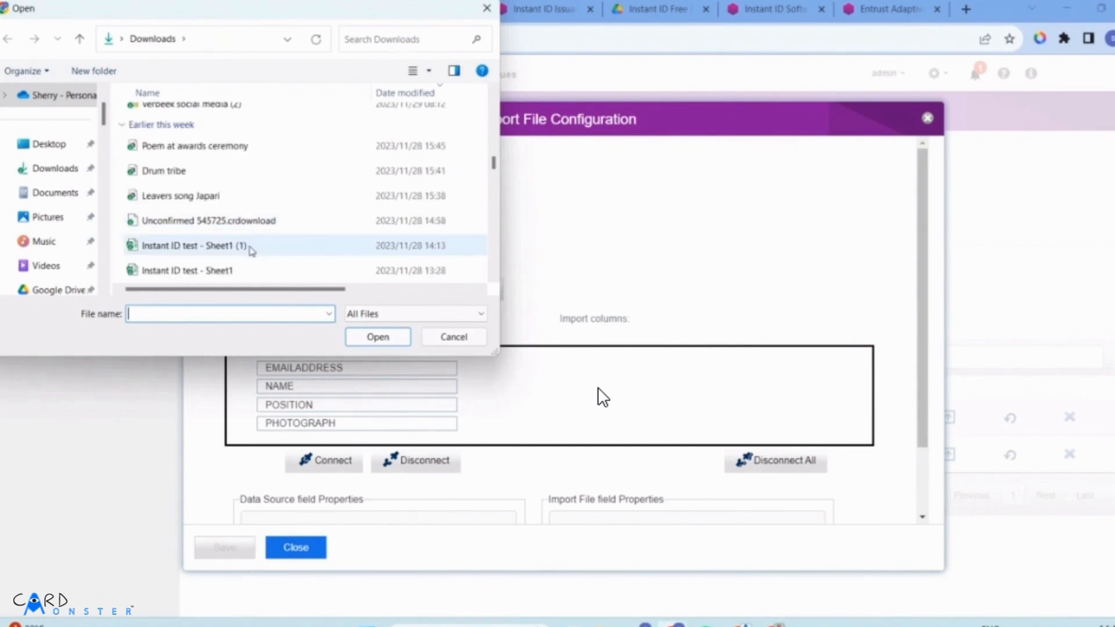
click(235, 272)
click(378, 338)
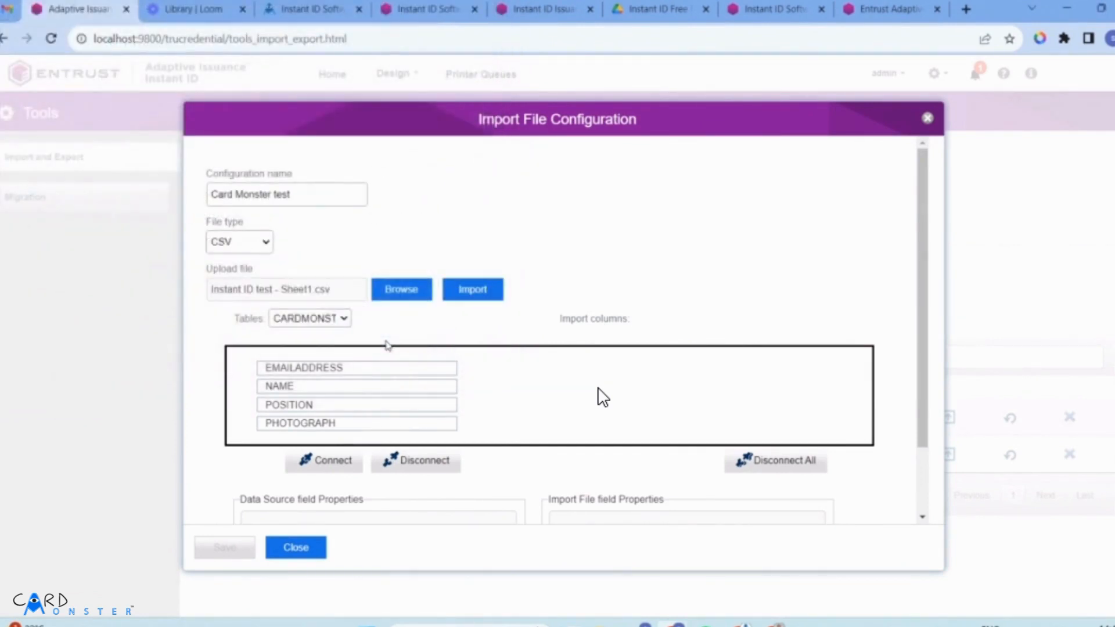
Load the CSV columns and map EMAILADDRESS to Email Address and NAME to Name.
click(471, 298)
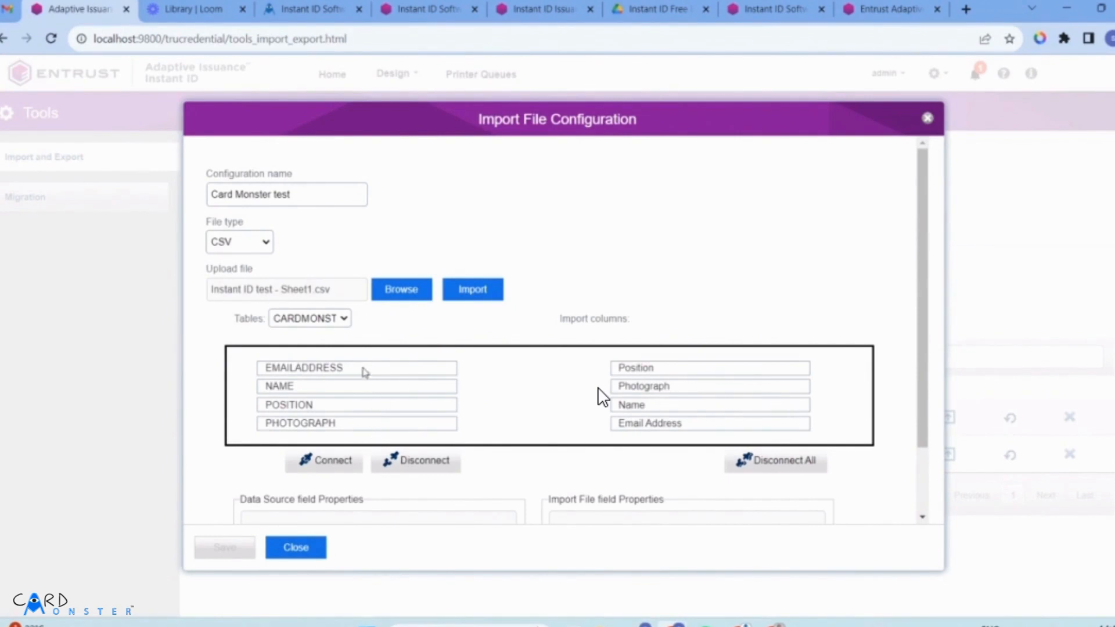
click(362, 369)
click(660, 428)
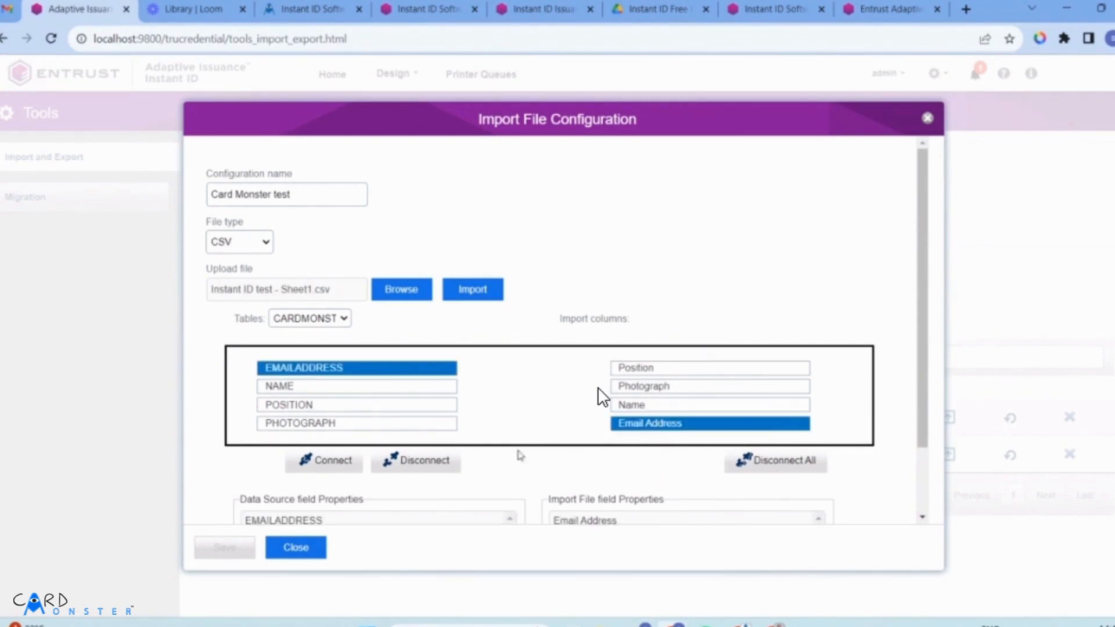
click(329, 464)
click(411, 391)
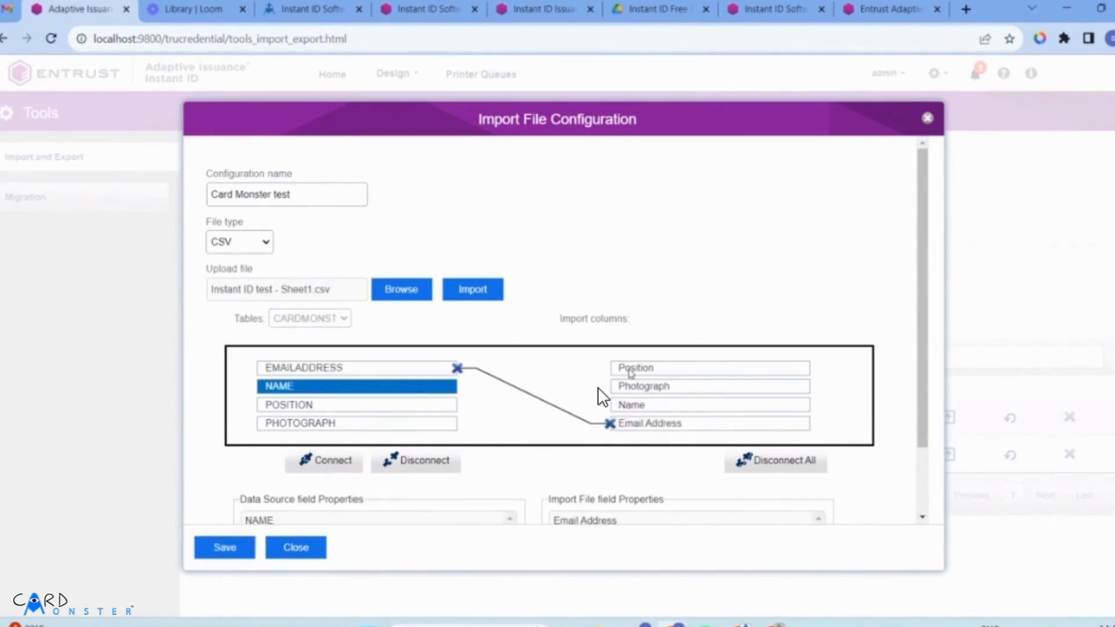
click(646, 409)
click(329, 462)
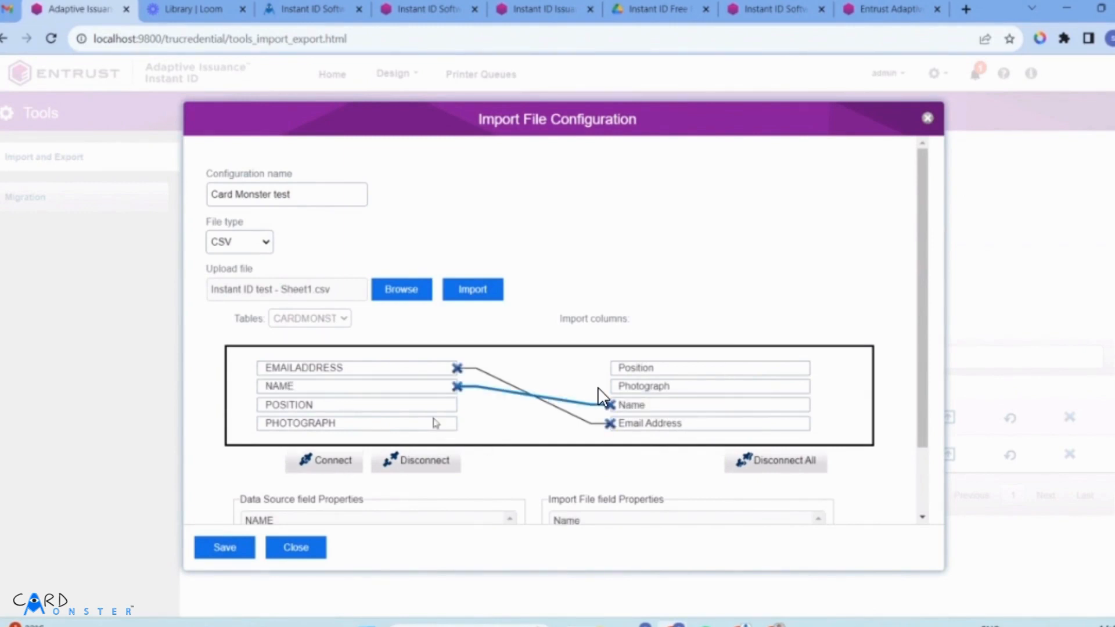
Map POSITION to Position and PHOTOGRAPH to Photograph, then save the configuration.
click(397, 410)
click(651, 368)
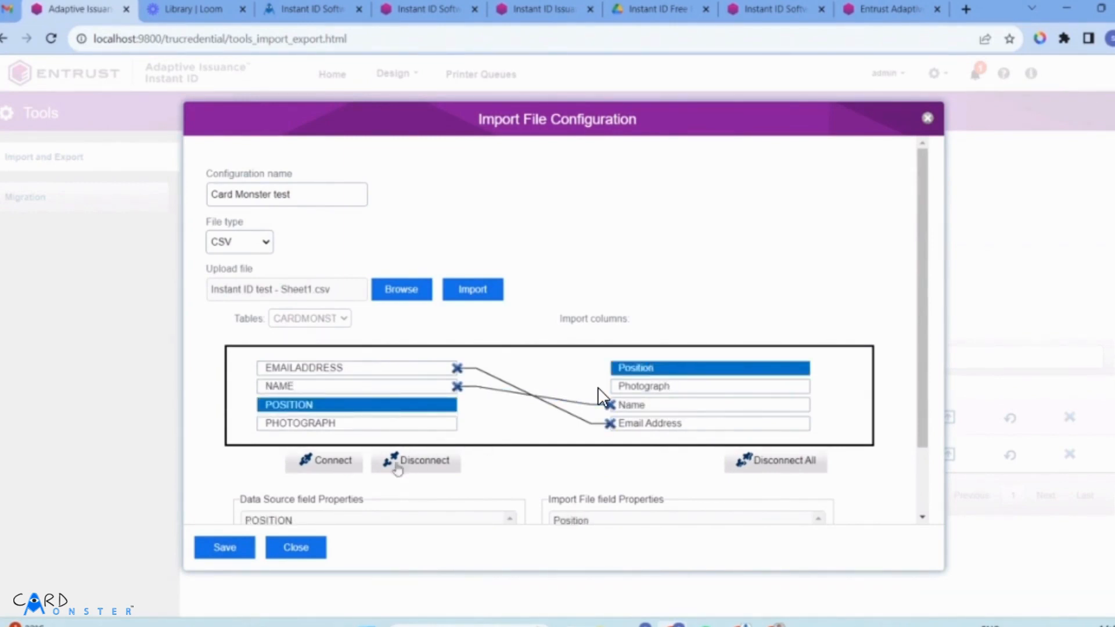
click(352, 467)
click(372, 422)
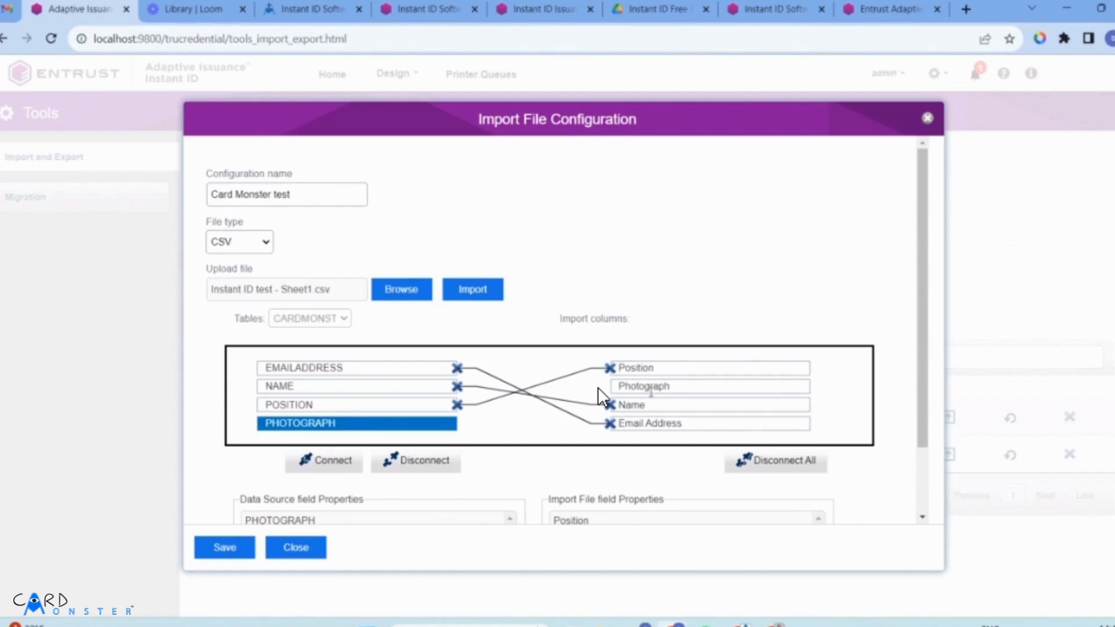
click(649, 387)
click(361, 462)
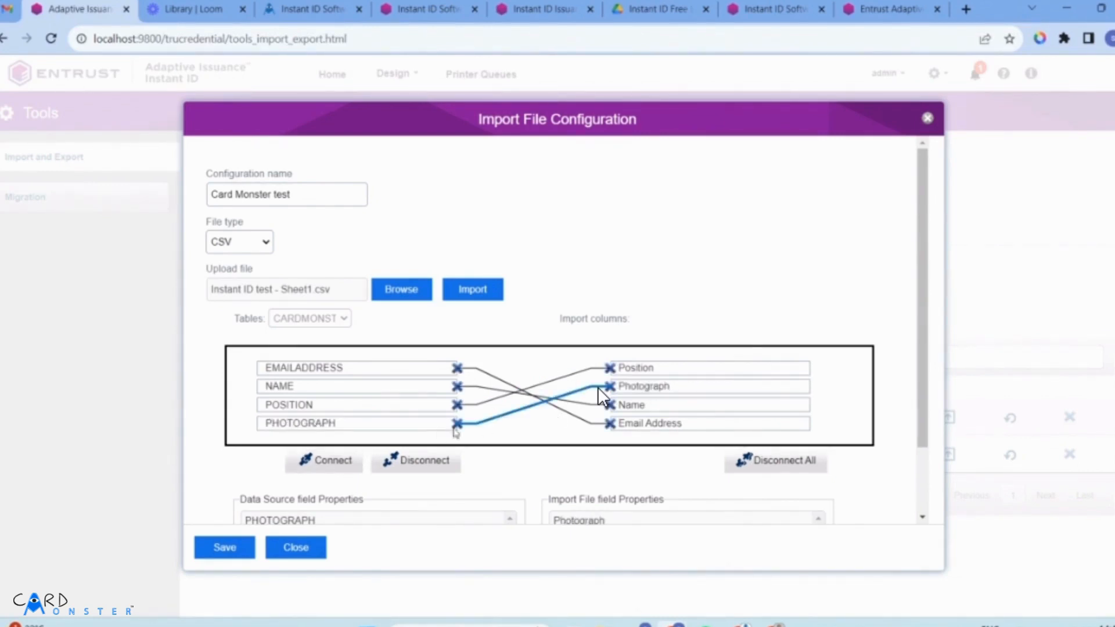
scroll(439, 499, down, 2)
scroll(456, 513, up, 2)
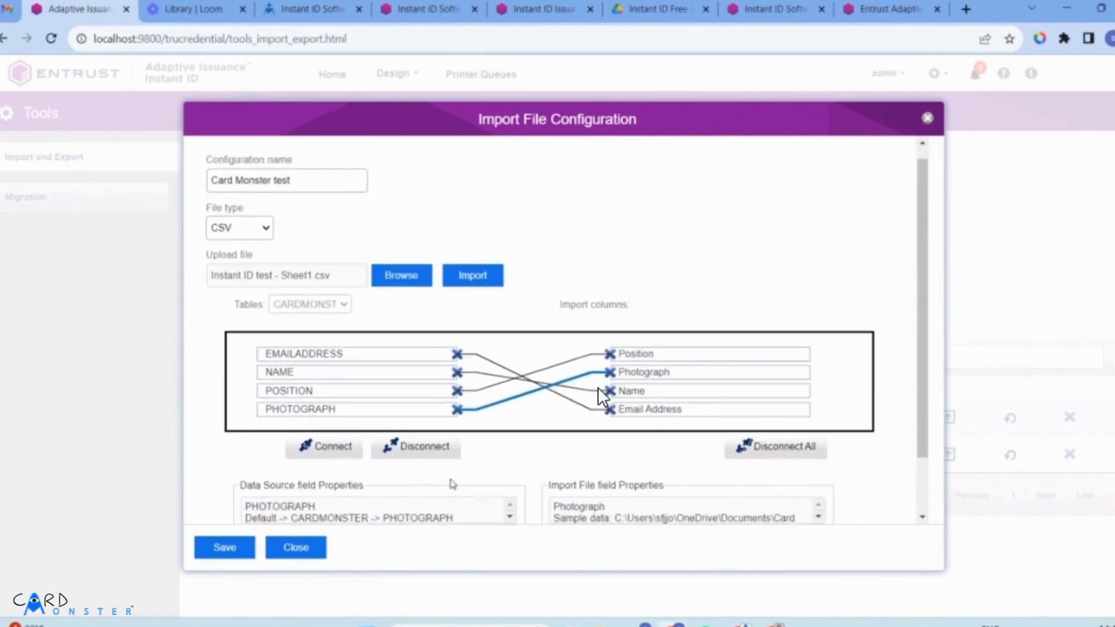
scroll(448, 481, down, 2)
click(241, 559)
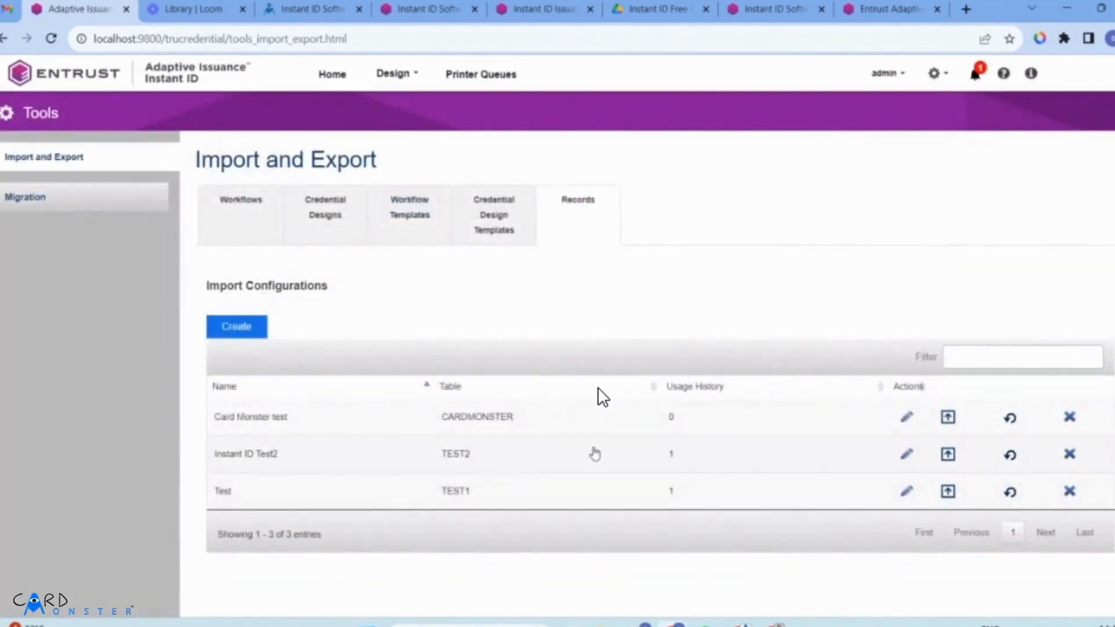
Import Instant ID test - Sheet1.csv with Card Monster test and close the 8-imported, 0-failed summary.
click(945, 421)
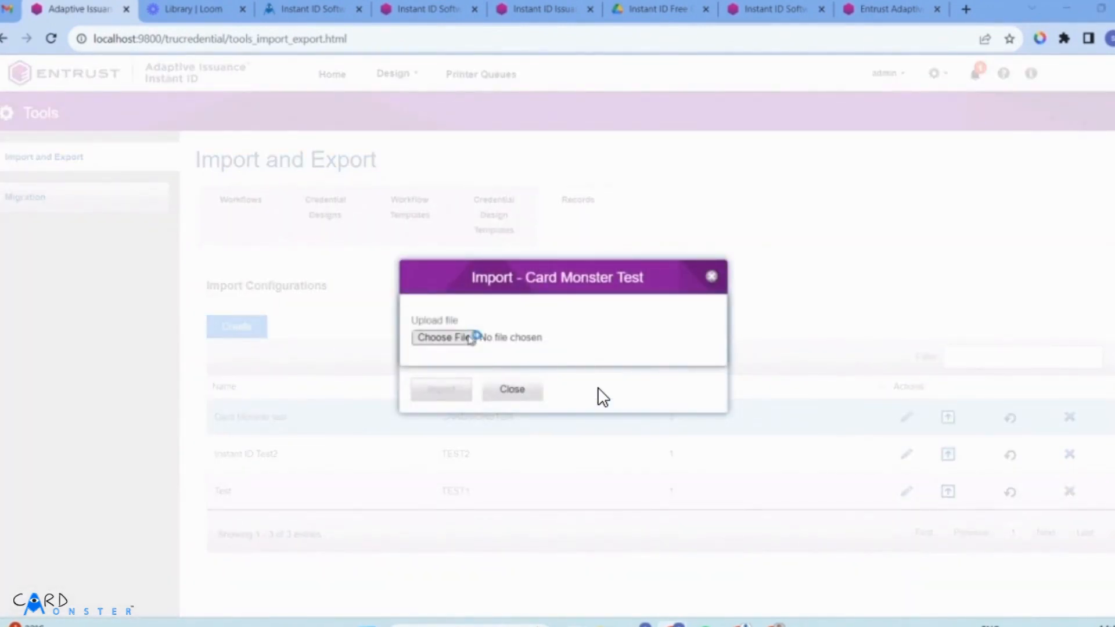
scroll(256, 201, down, 5)
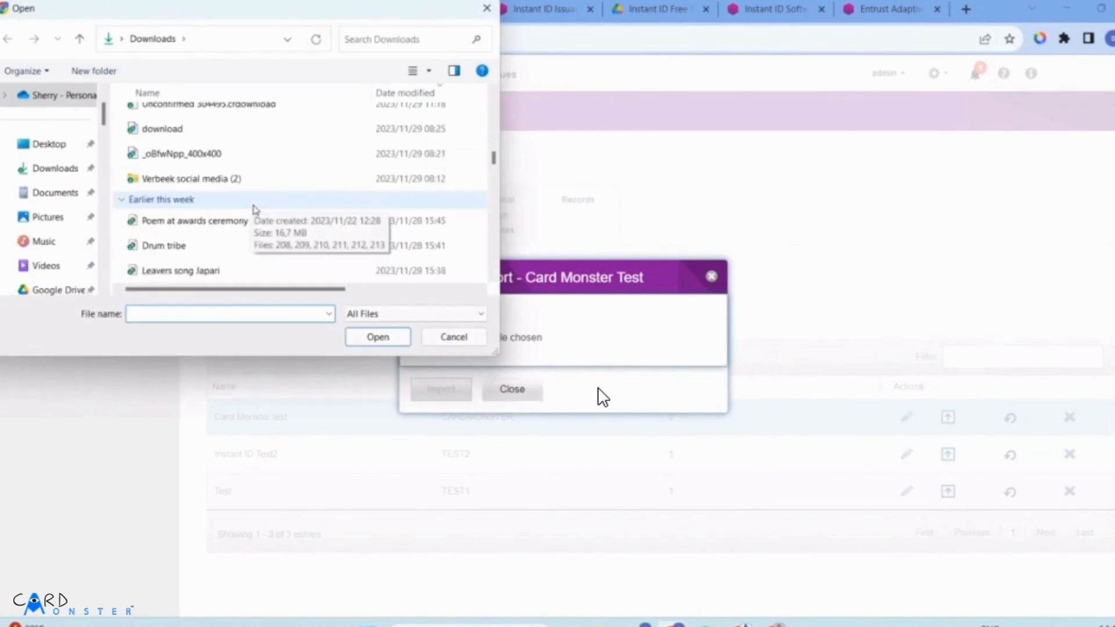
scroll(256, 208, down, 2)
click(253, 203)
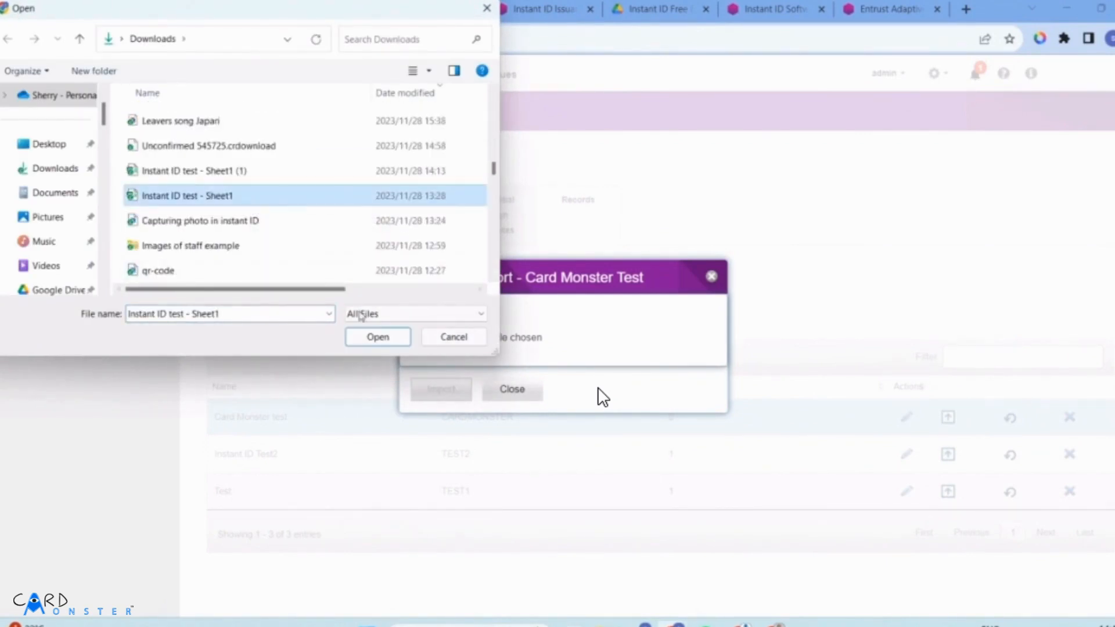
click(377, 337)
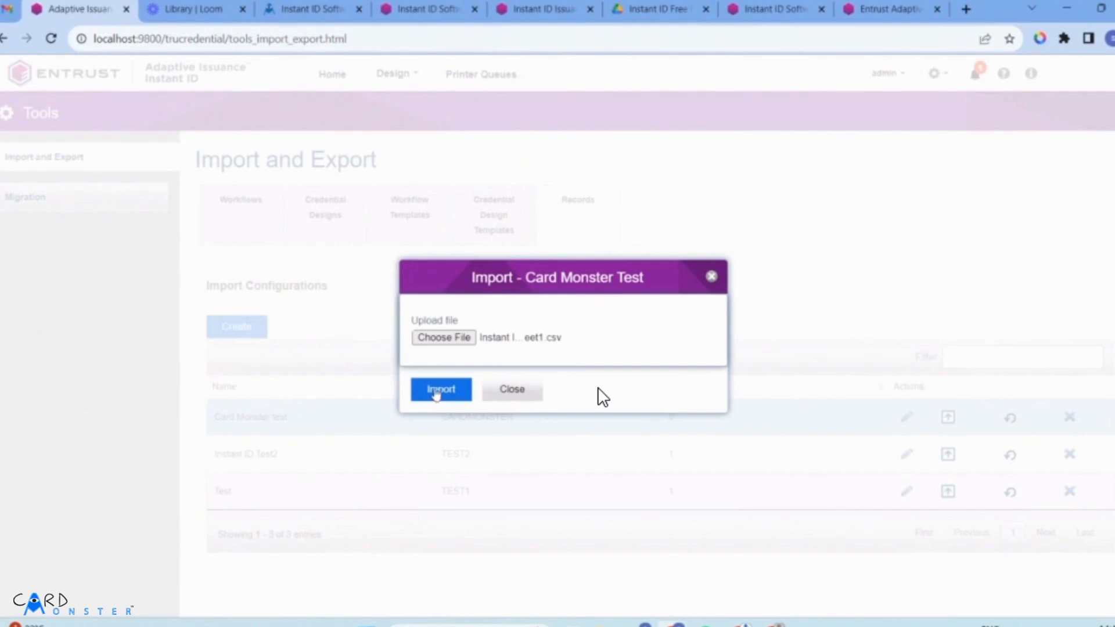
click(440, 391)
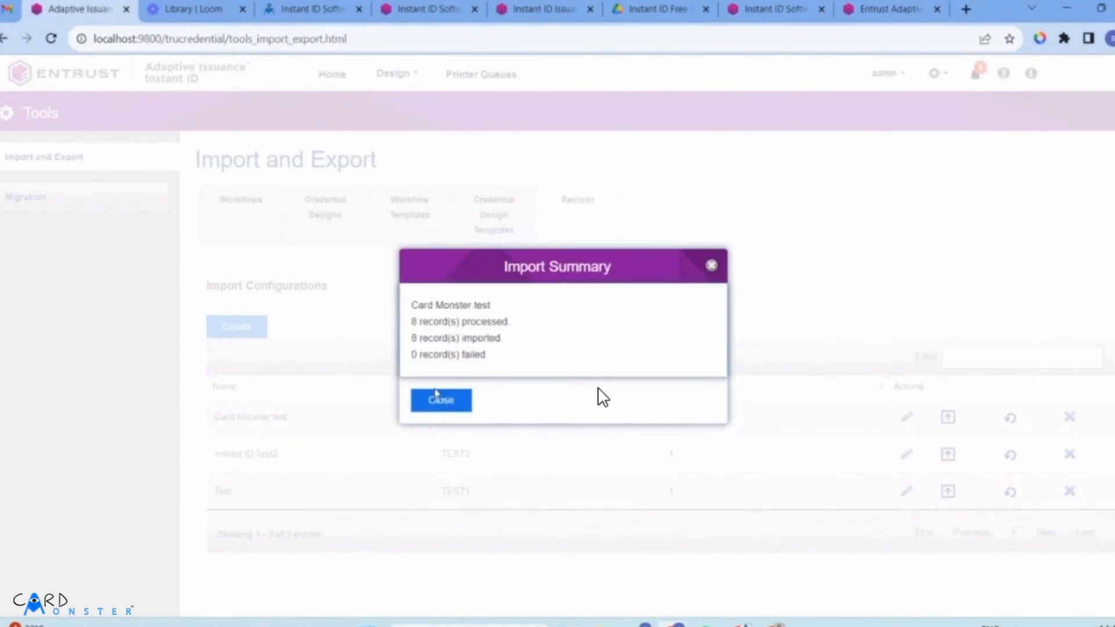
drag(516, 327, 432, 339)
click(529, 353)
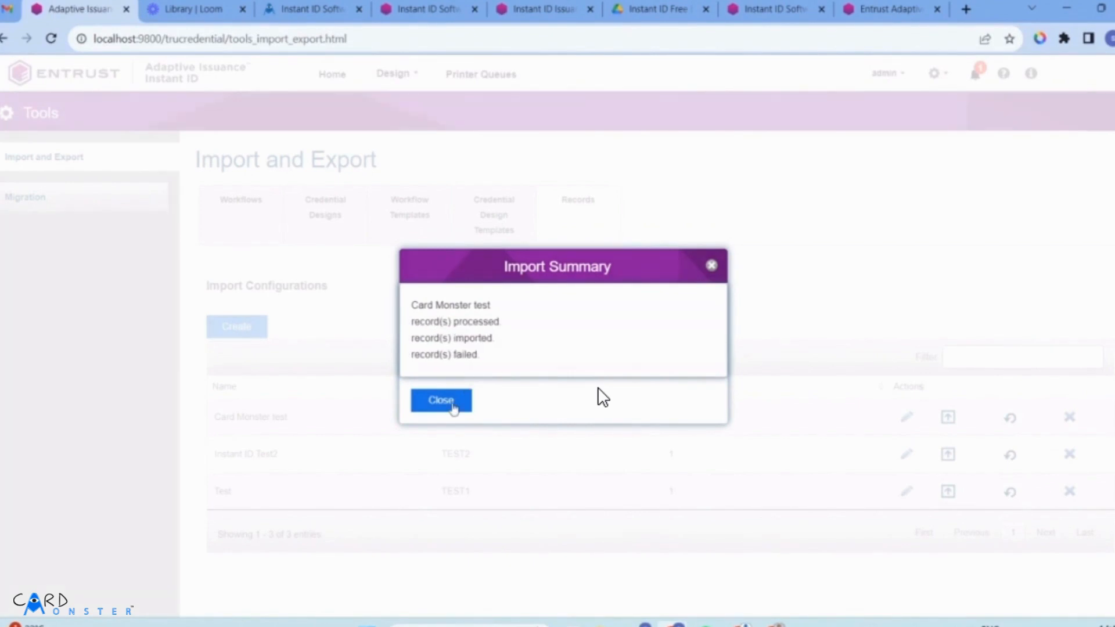
click(451, 406)
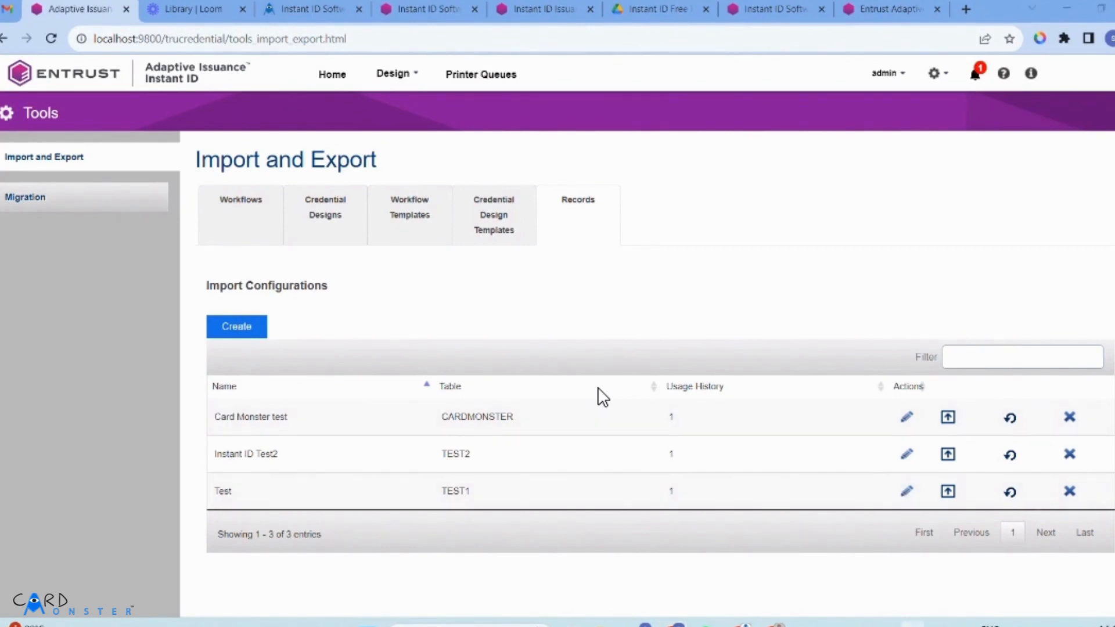
Return Home and open the Card Monster credential's record search page.
click(912, 625)
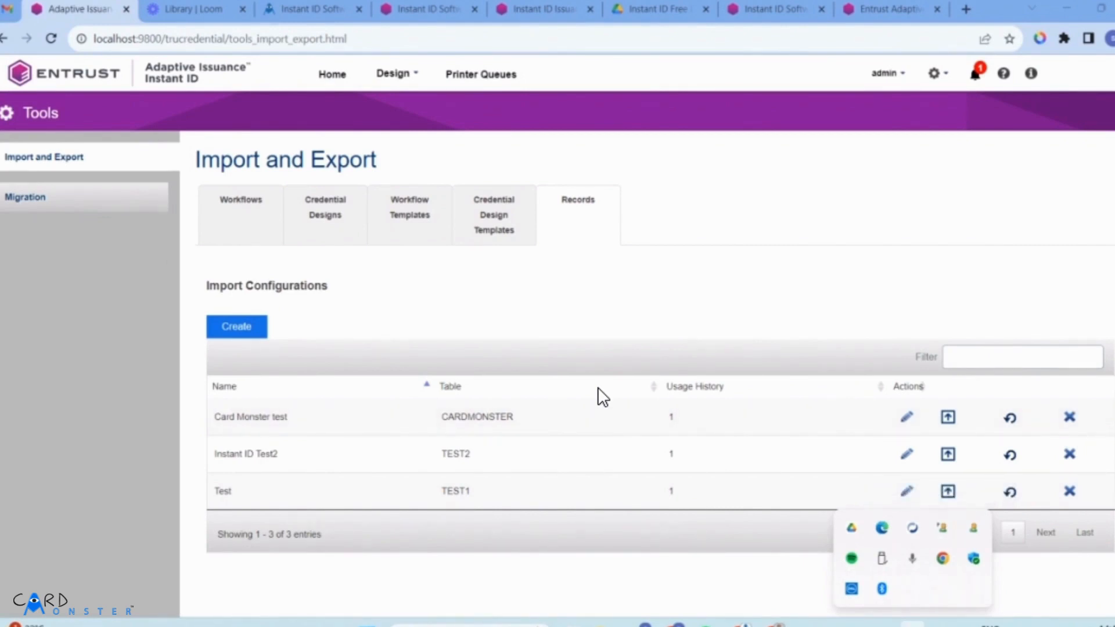
click(759, 283)
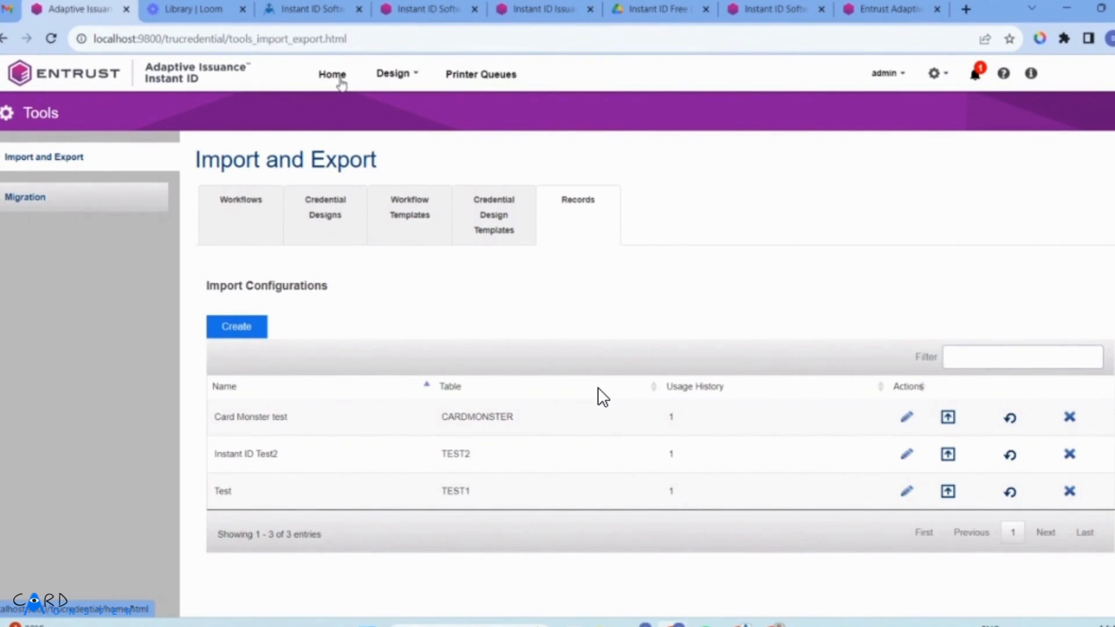
click(340, 80)
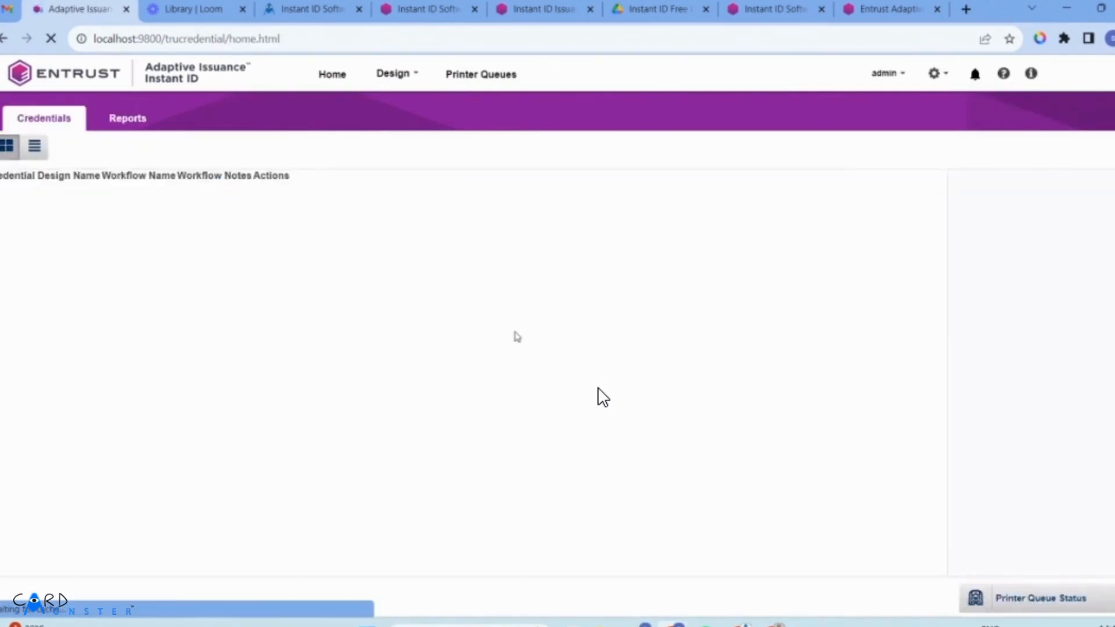
click(791, 285)
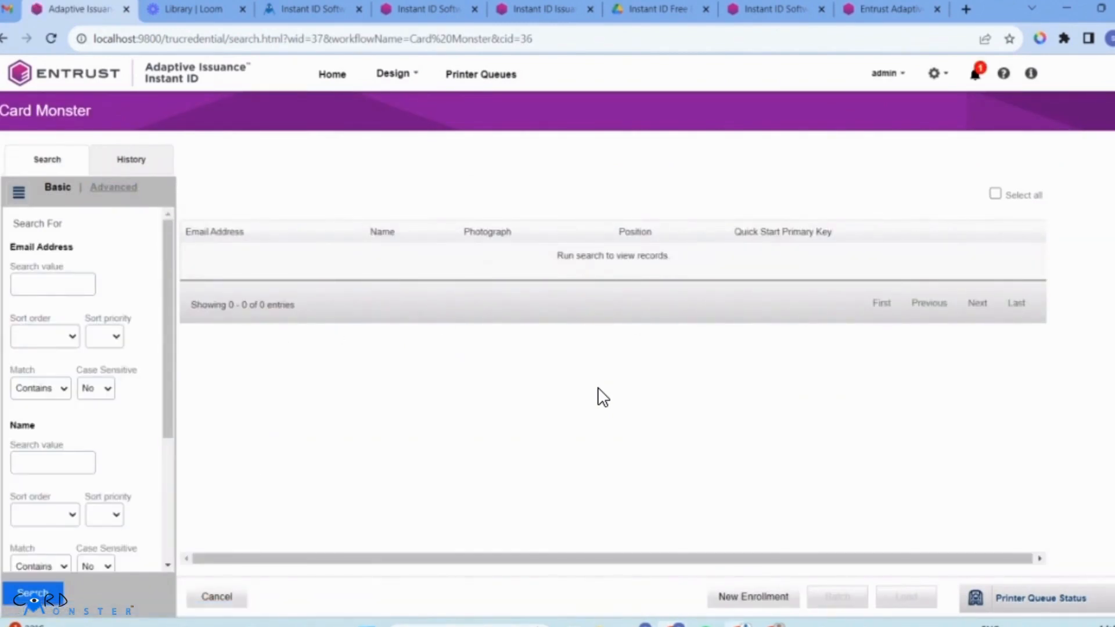
mouse_move(734, 624)
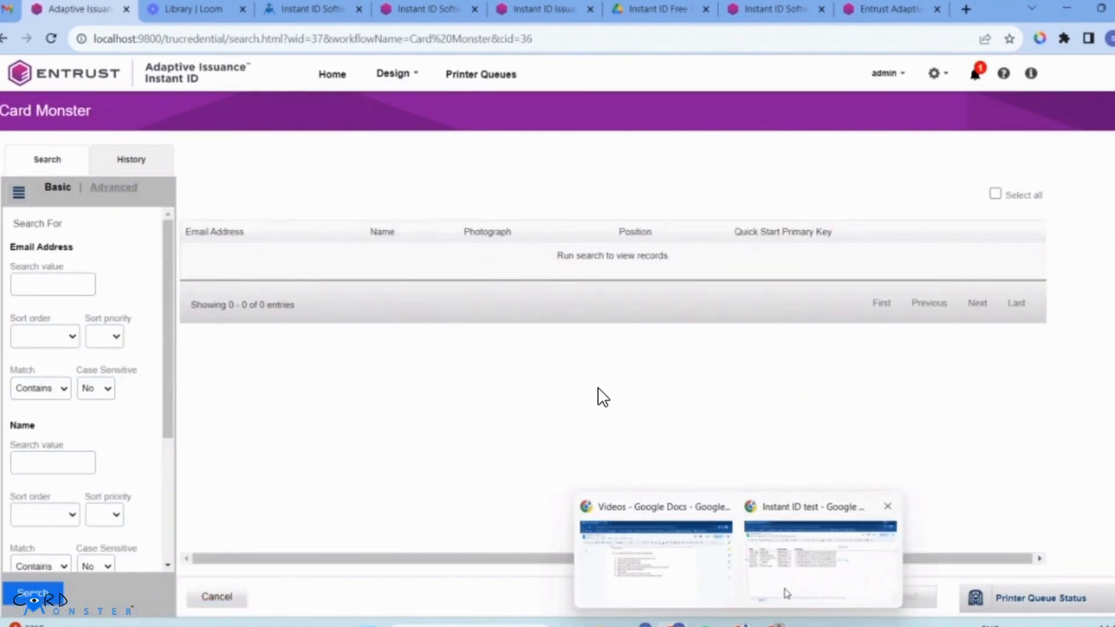
click(786, 593)
Copy the first staff member's name from cell A2 of the Instant ID test sheet.
mouse_move(696, 622)
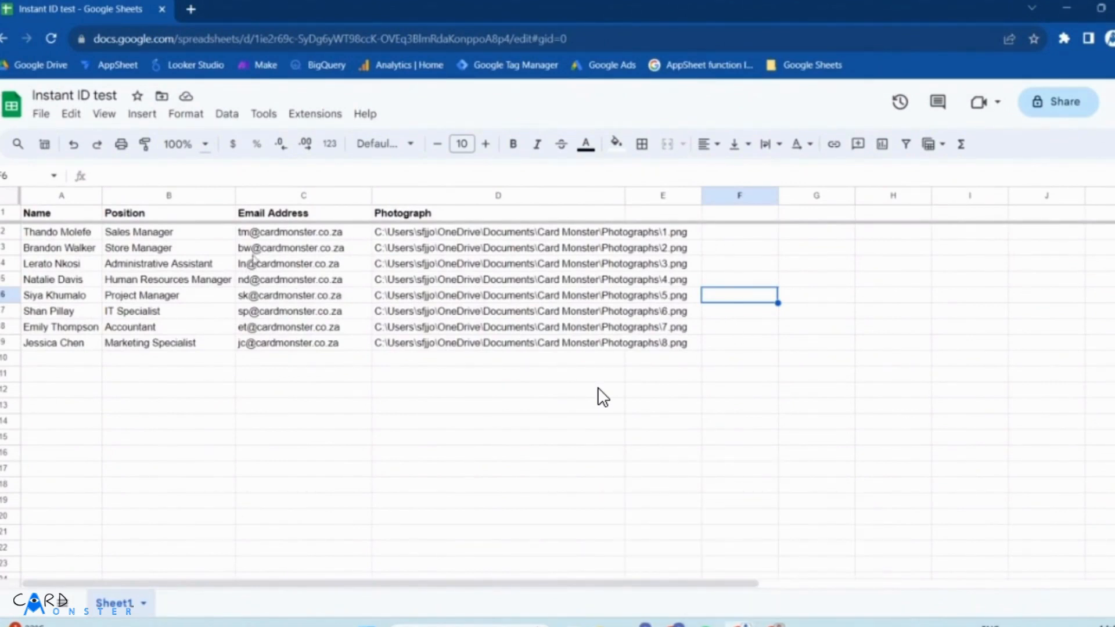
click(183, 237)
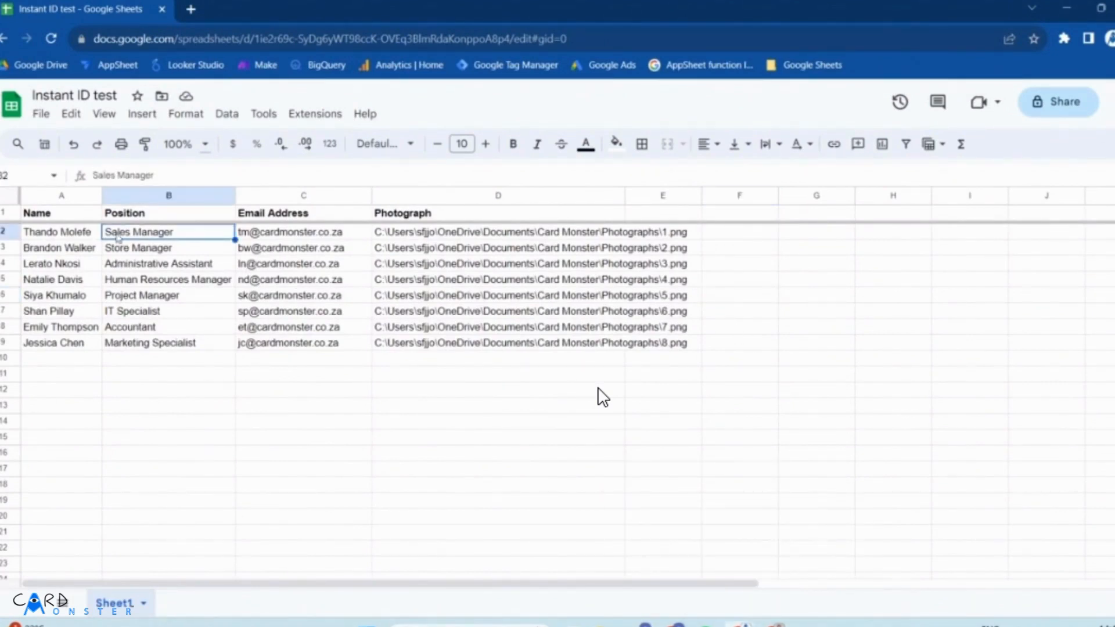
click(96, 232)
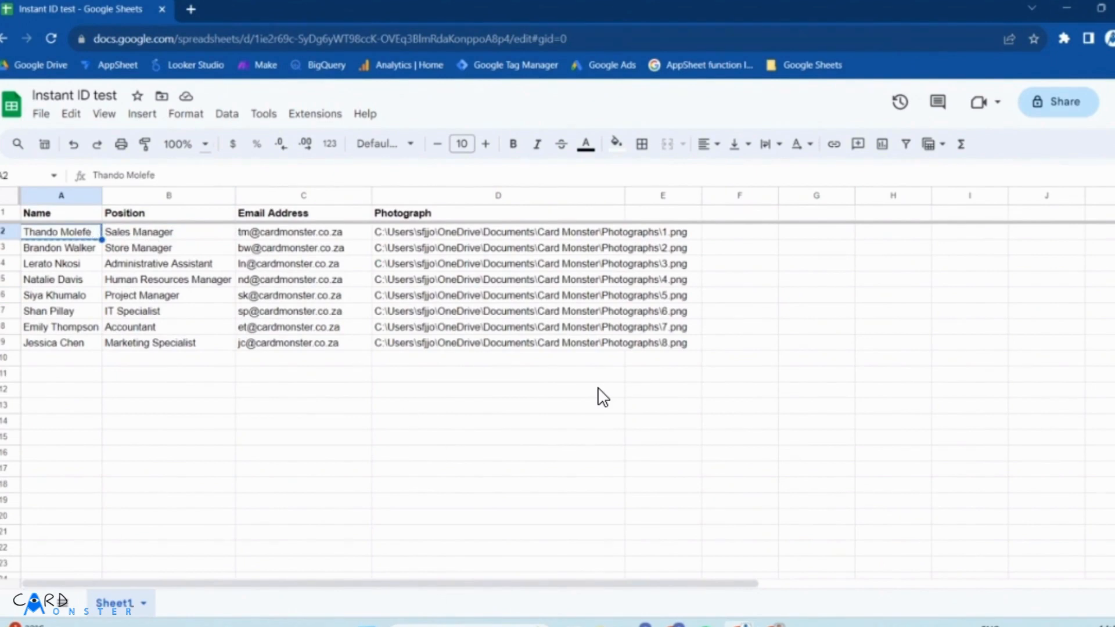
mouse_move(739, 625)
mouse_move(677, 625)
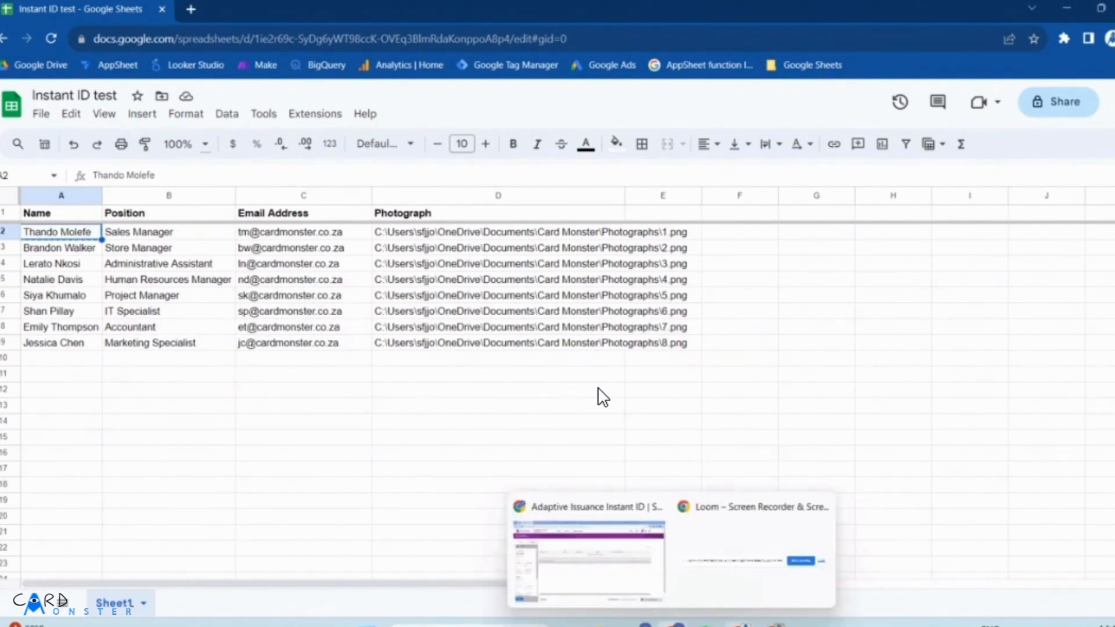
click(589, 573)
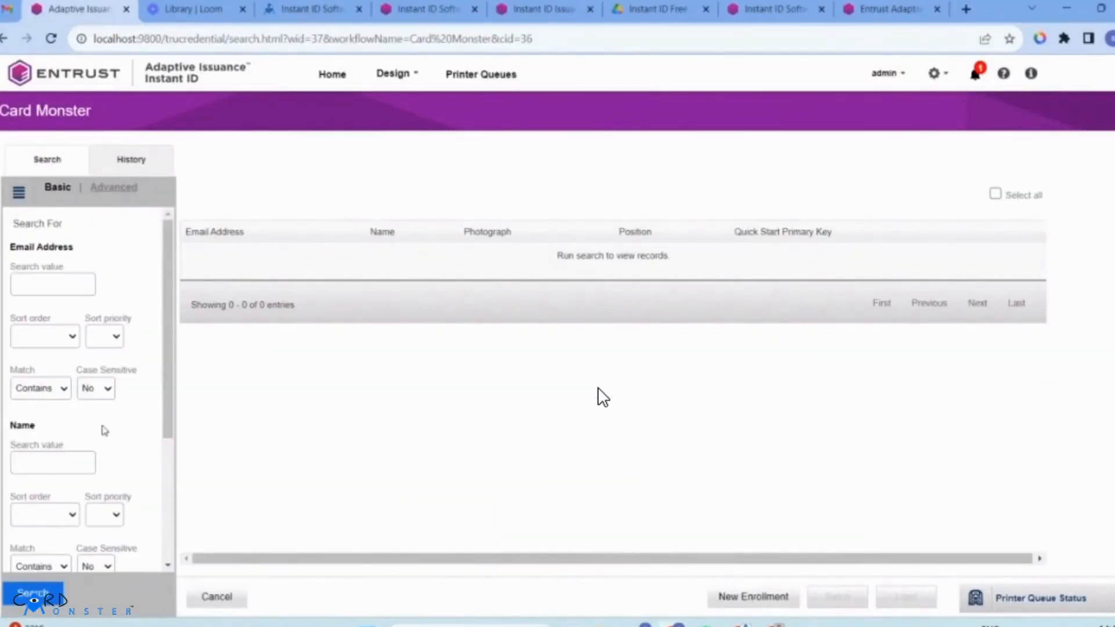
Search records by the pasted name and open the Sales Manager's result in the Personalize preview.
click(70, 292)
click(71, 473)
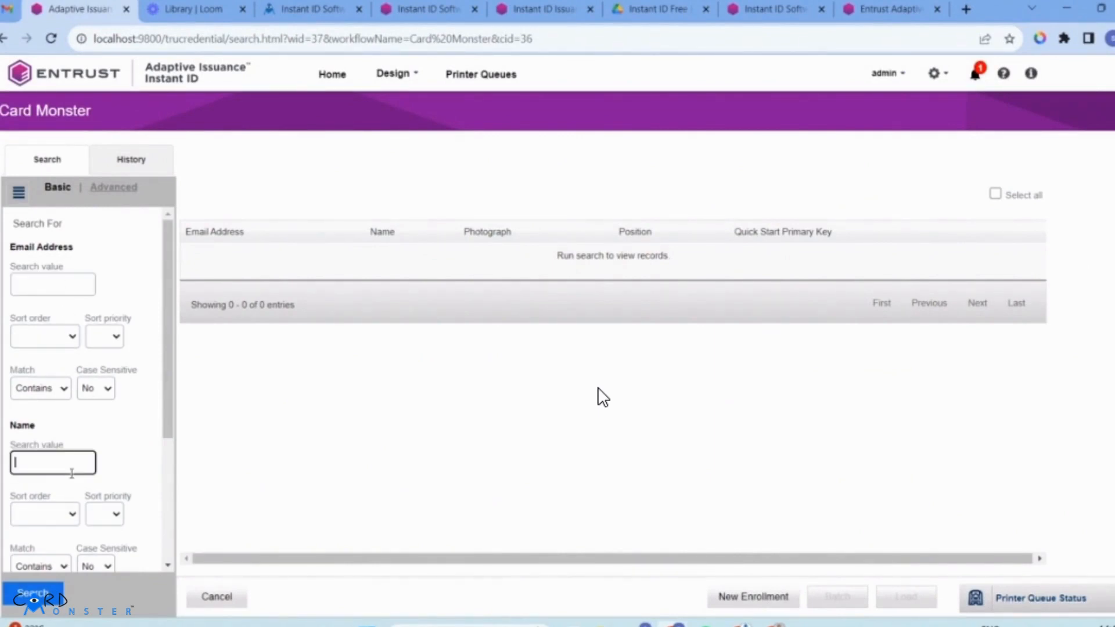
click(51, 594)
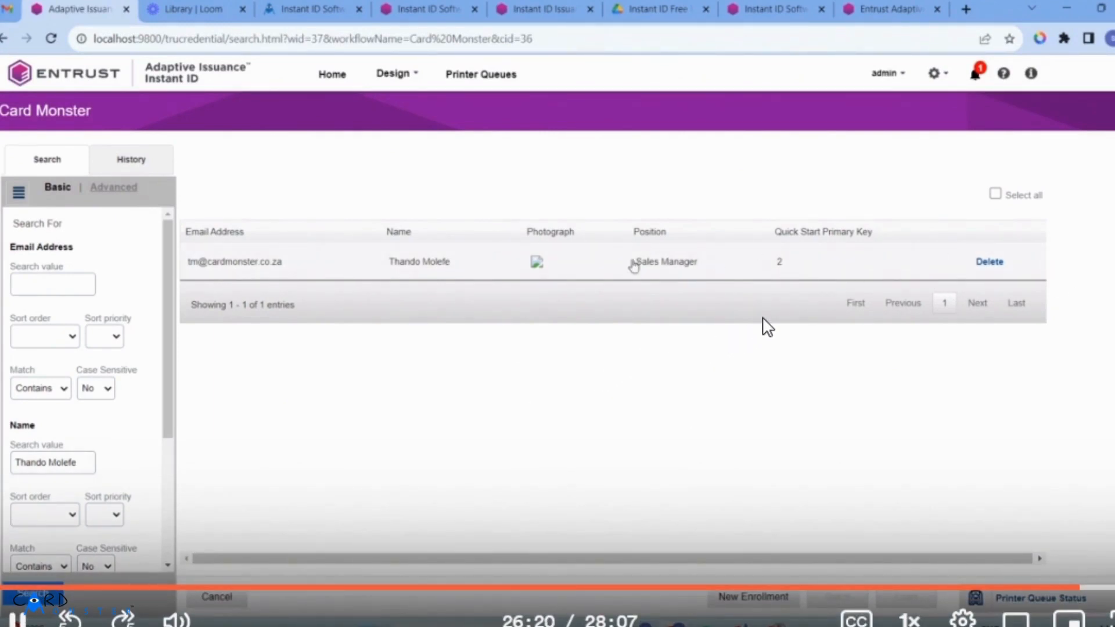
double_click(409, 267)
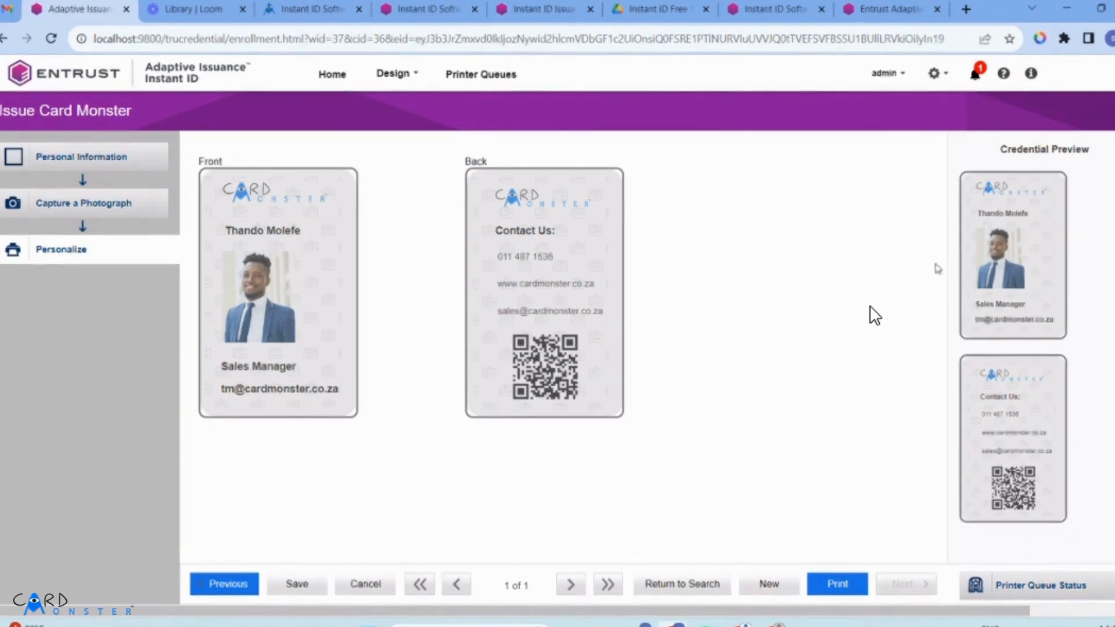
mouse_move(872, 305)
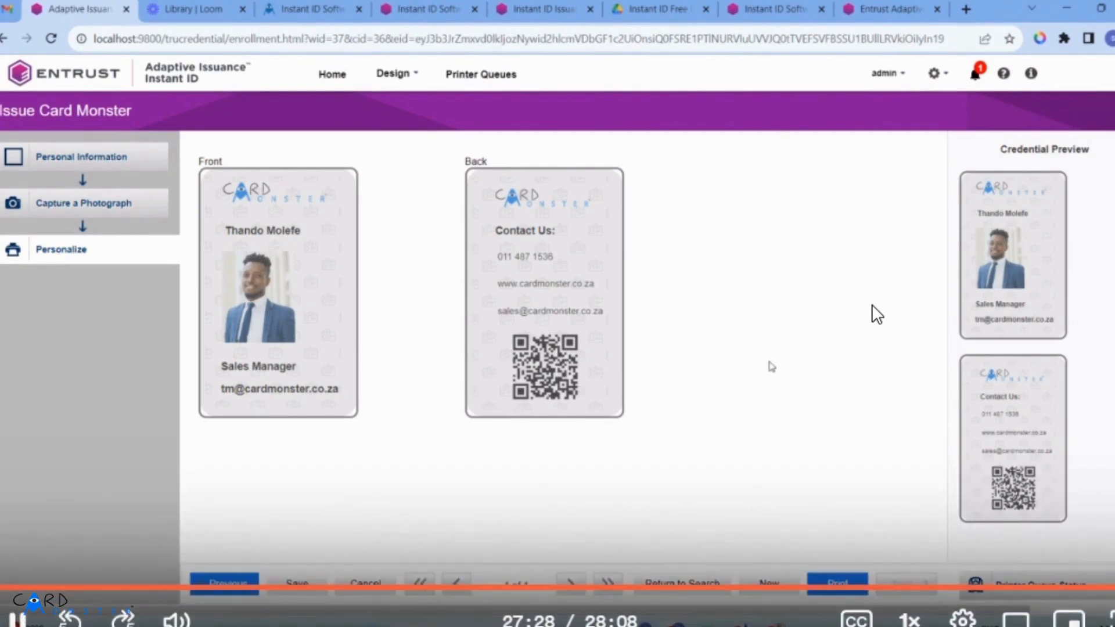